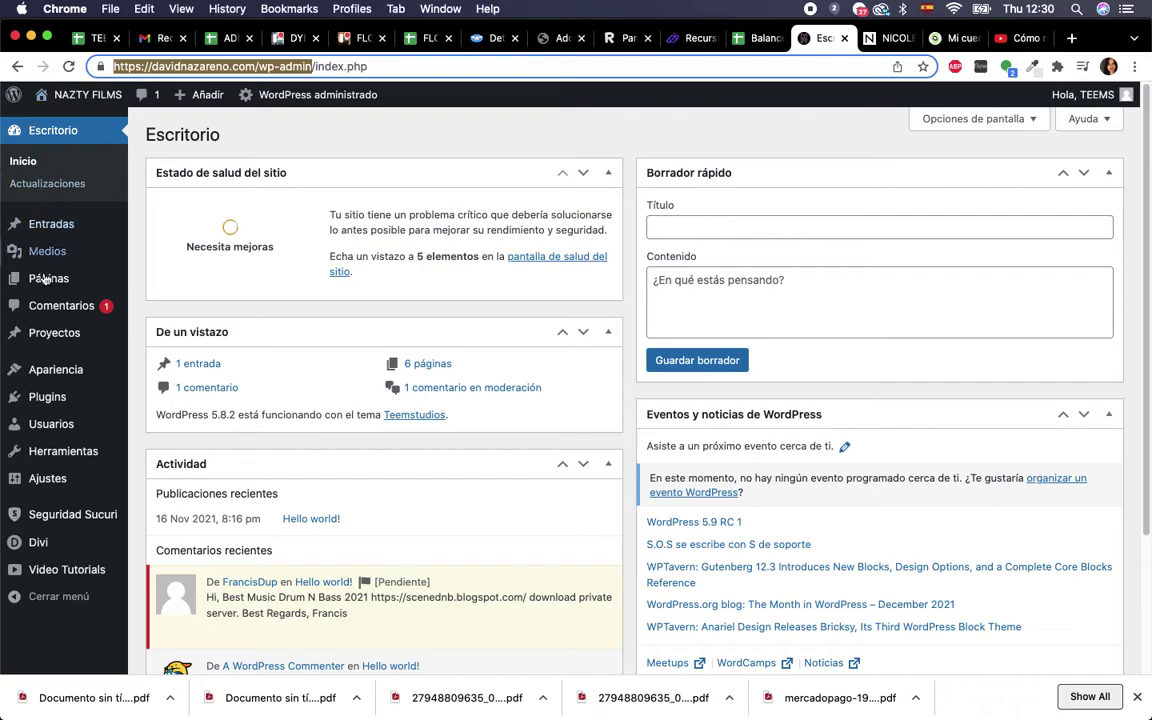
Open the list of all website projects and look through their titles and categories
{"action": "left_click", "coordinate": [59, 338]}
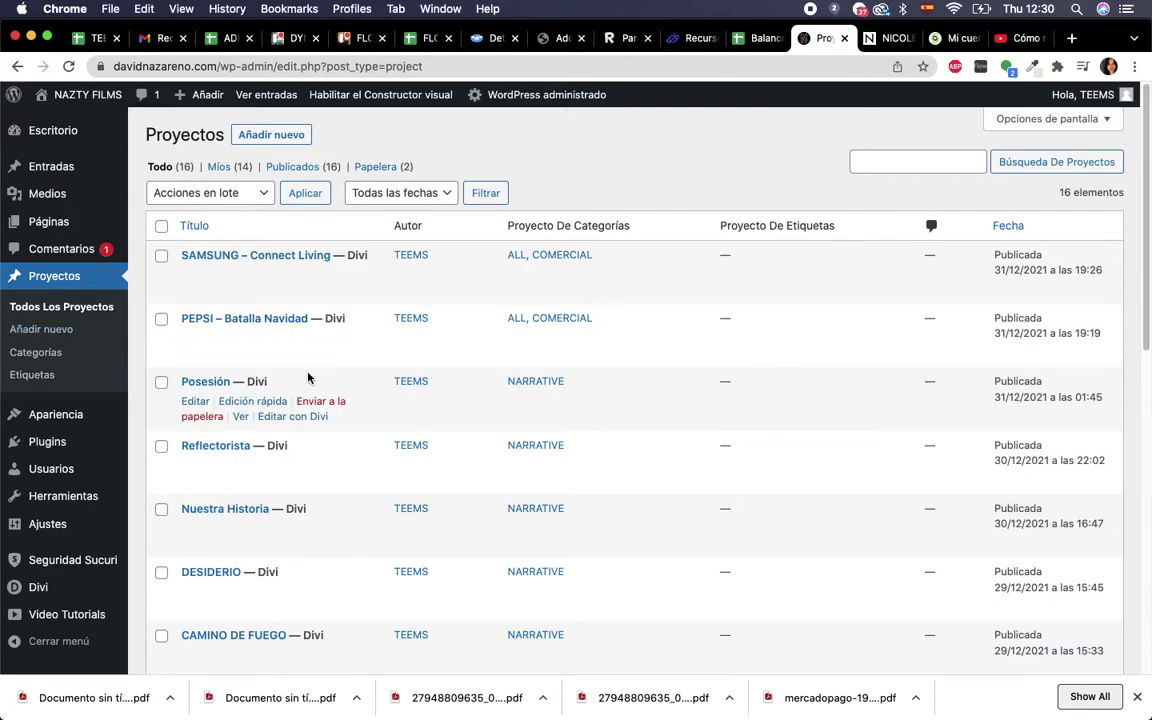
{"action": "scroll", "coordinate": [280, 540], "scroll_direction": "down", "scroll_amount": 5}
{"action": "scroll", "coordinate": [284, 553], "scroll_direction": "down", "scroll_amount": 5}
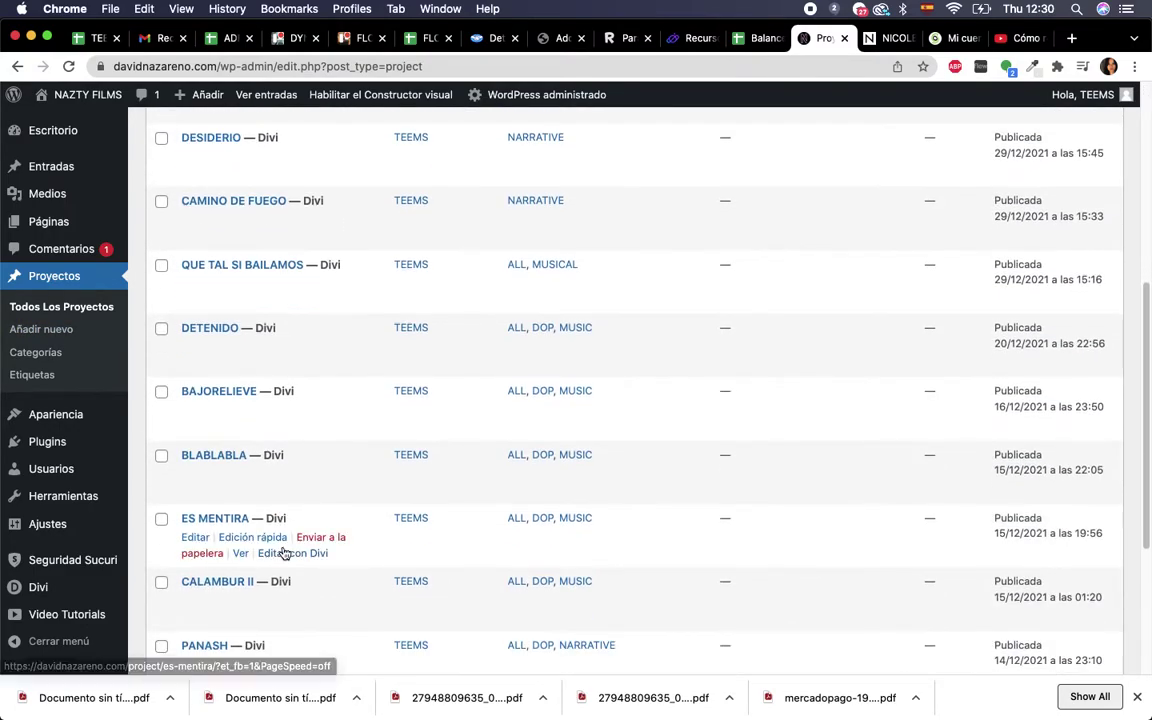
{"action": "scroll", "coordinate": [249, 604], "scroll_direction": "up", "scroll_amount": 10}
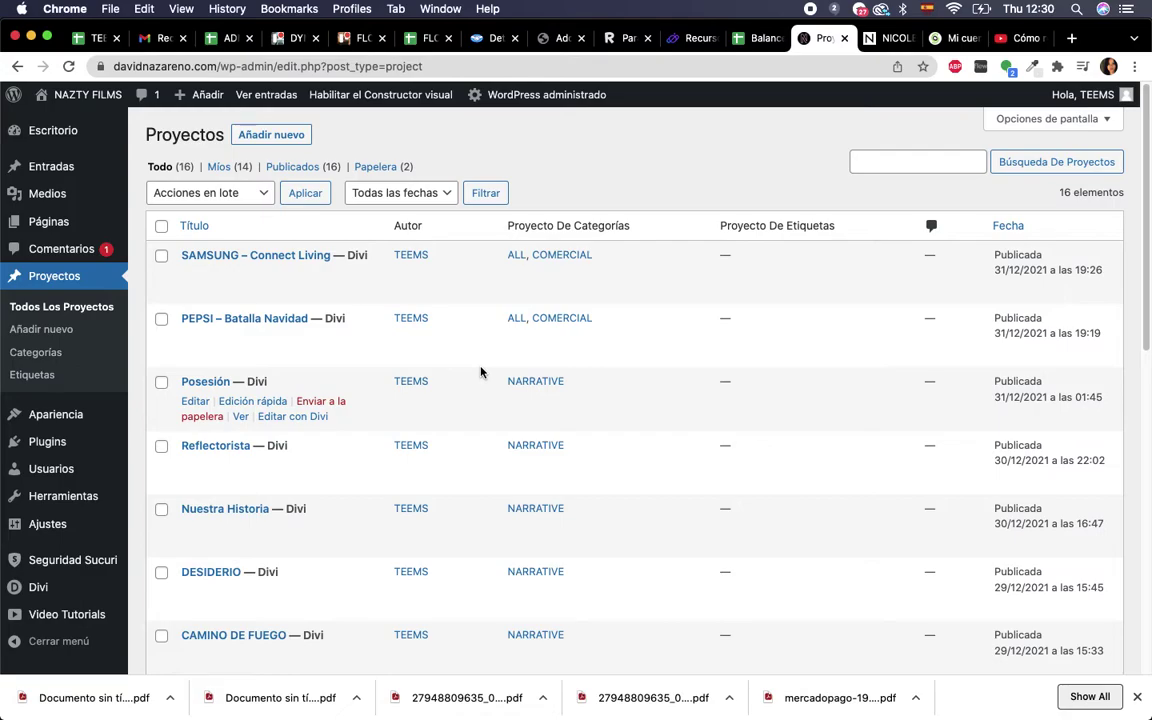
{"action": "scroll", "coordinate": [456, 445], "scroll_direction": "down", "scroll_amount": 4}
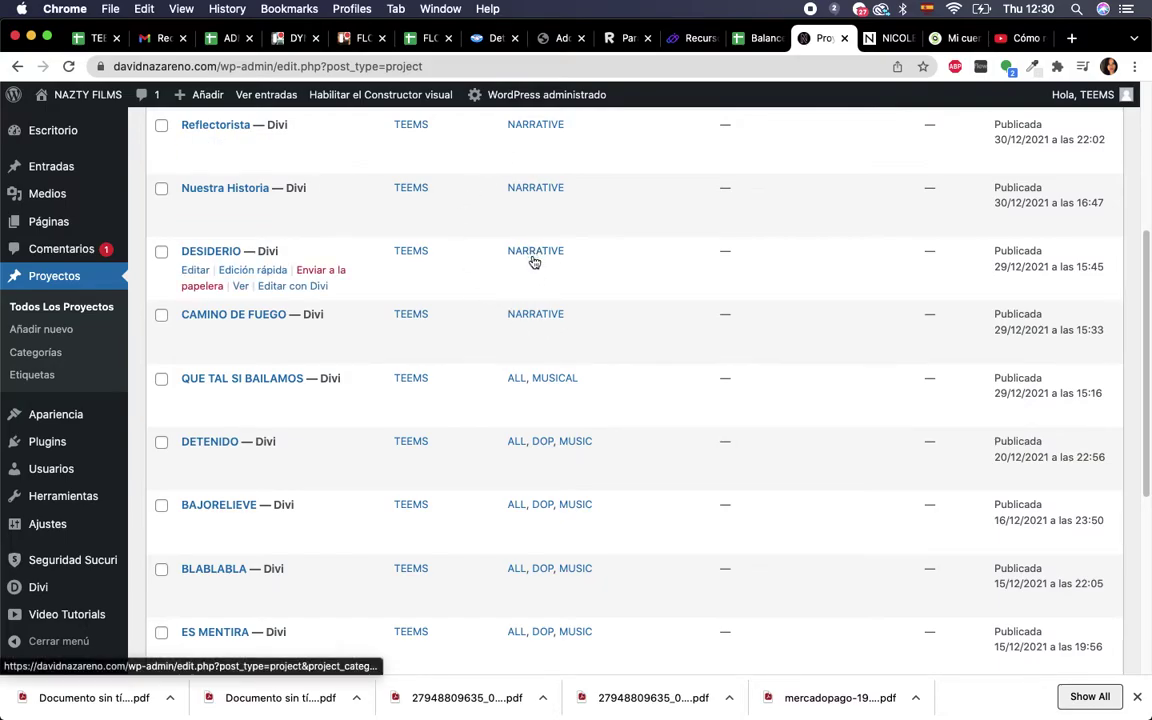
{"action": "scroll", "coordinate": [566, 475], "scroll_direction": "down", "scroll_amount": 3}
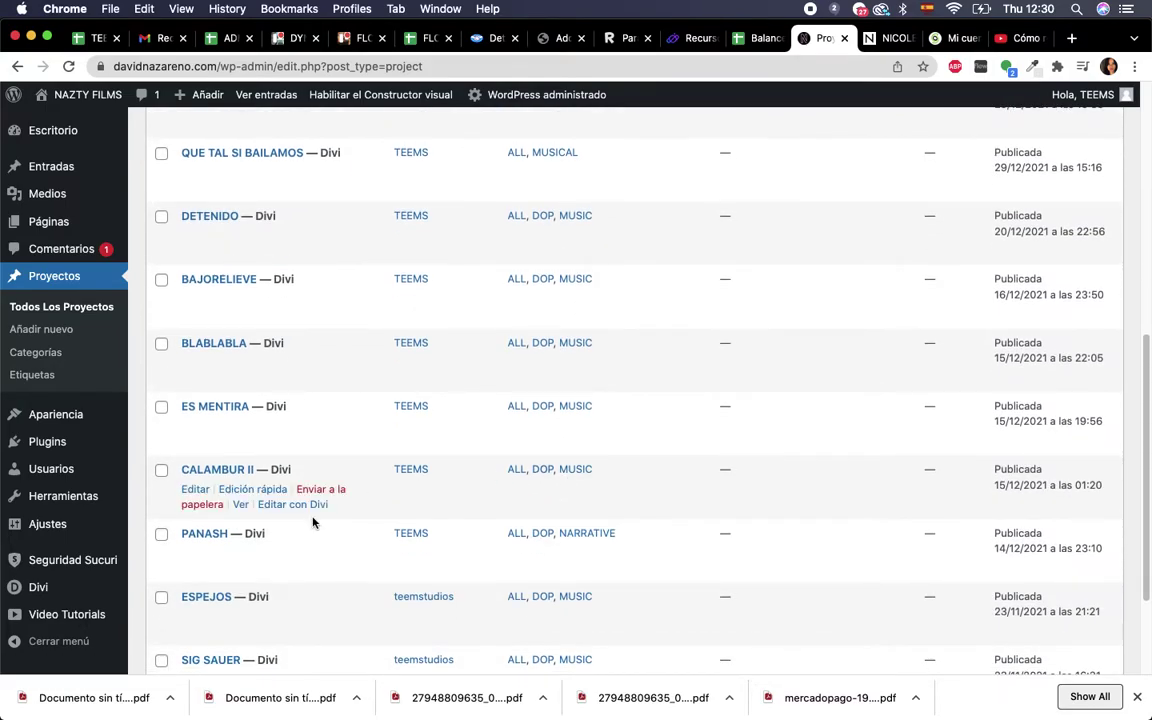
{"action": "scroll", "coordinate": [312, 522], "scroll_direction": "down", "scroll_amount": 2}
{"action": "scroll", "coordinate": [312, 522], "scroll_direction": "up", "scroll_amount": 5}
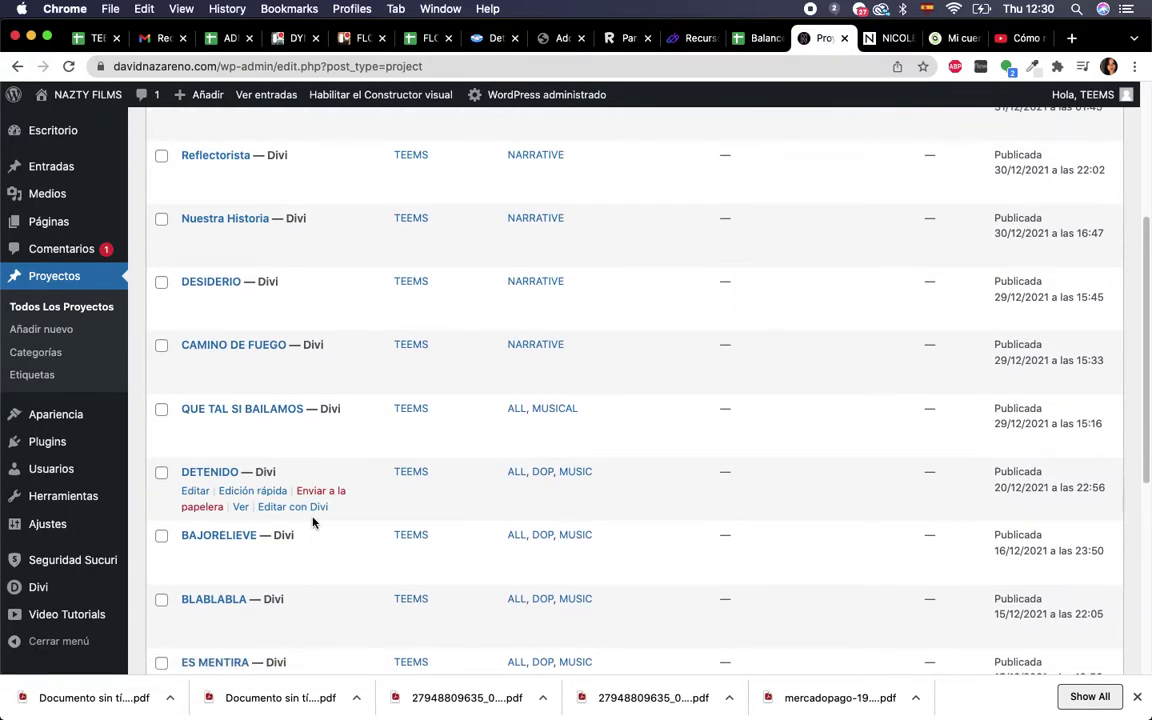
{"action": "scroll", "coordinate": [312, 522], "scroll_direction": "up", "scroll_amount": 1}
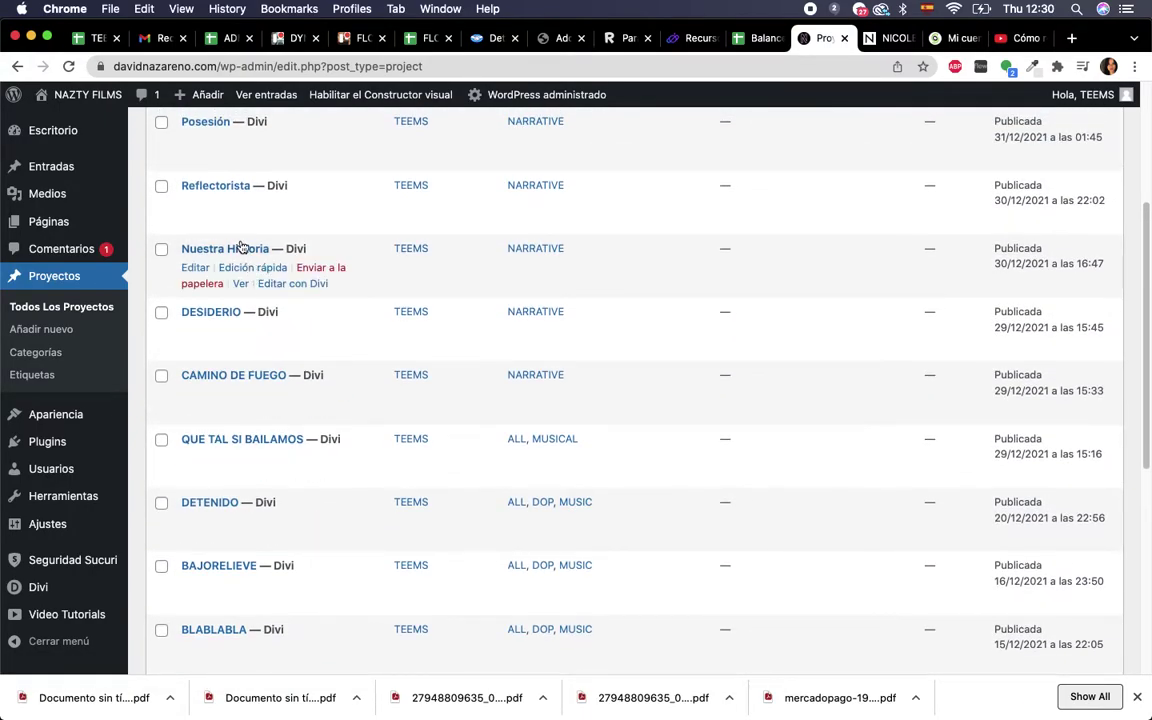
Open the public pages of the Nuestra Historia and BAJORELIEVE projects, each in a new background tab
{"action": "left_click", "coordinate": [241, 285], "text": "super"}
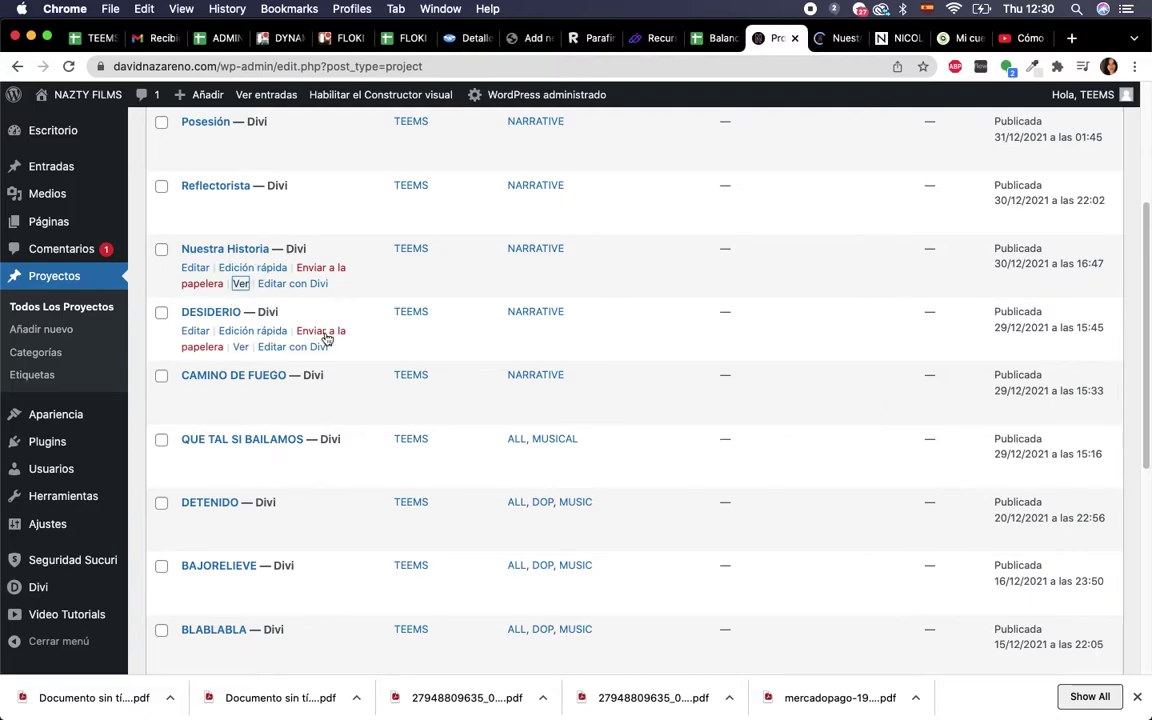
{"action": "scroll", "coordinate": [304, 370], "scroll_direction": "down", "scroll_amount": 1}
{"action": "scroll", "coordinate": [304, 370], "scroll_direction": "down", "scroll_amount": 2}
{"action": "scroll", "coordinate": [239, 483], "scroll_direction": "down", "scroll_amount": 5}
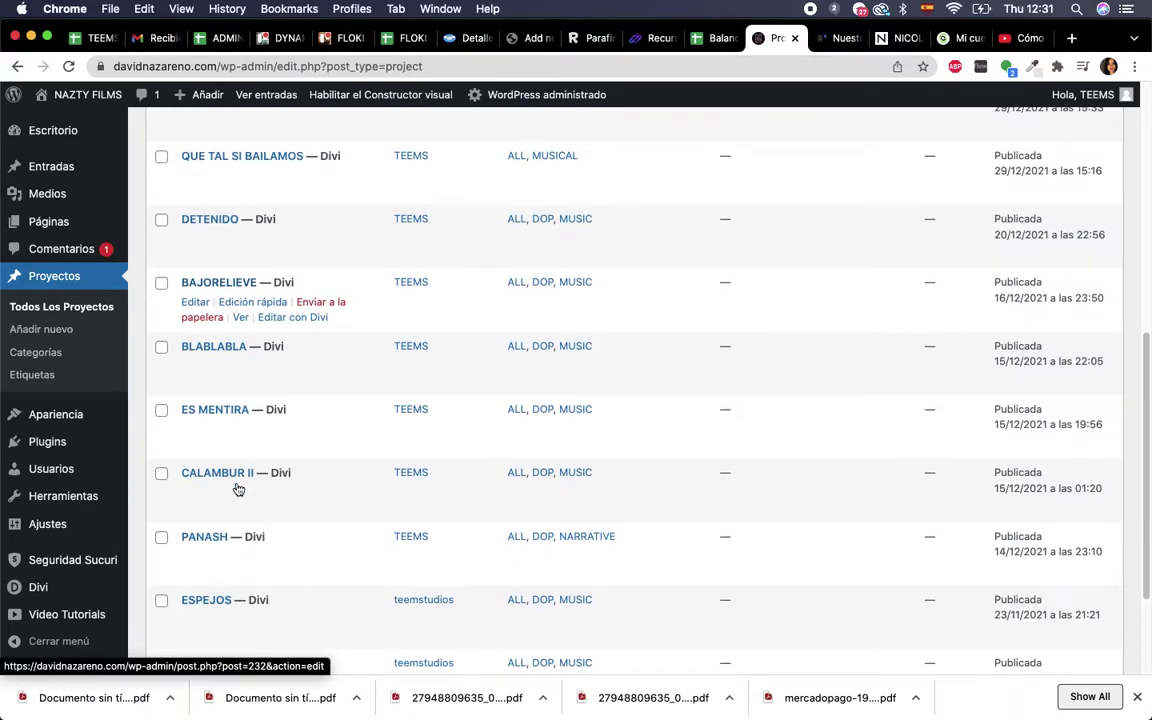
{"action": "left_click", "coordinate": [240, 317], "text": "super"}
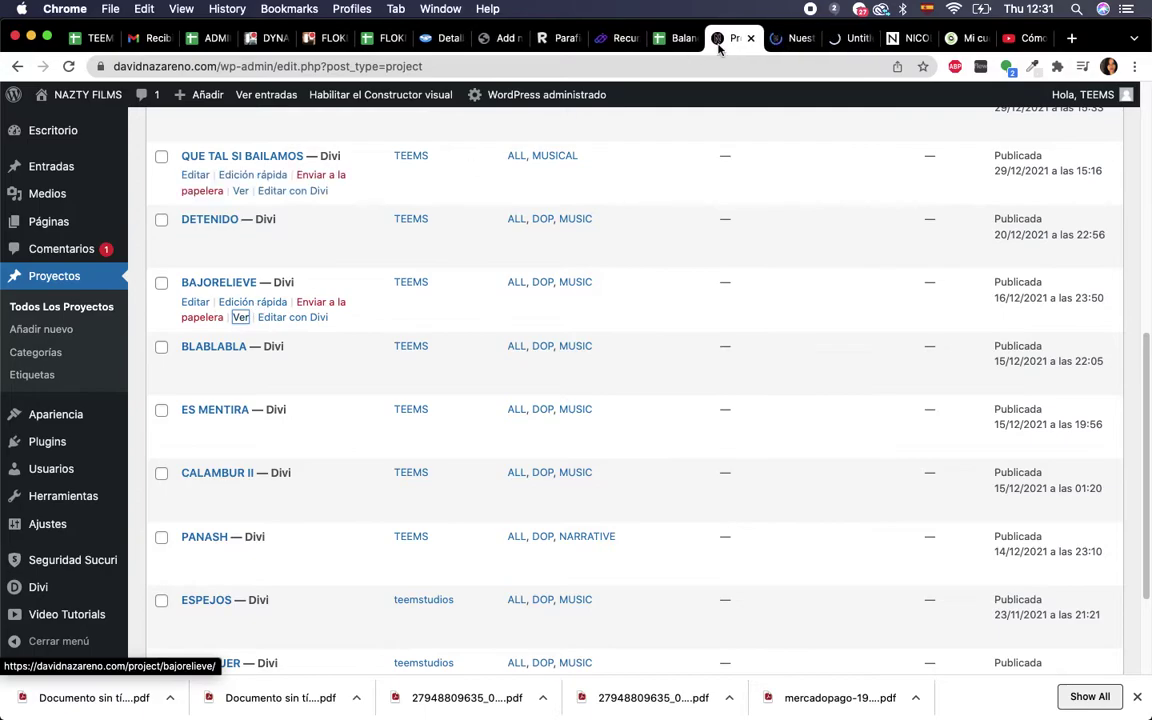
Examine the layout of the Nuestra Historia project page from its title down to the footer
{"action": "left_click", "coordinate": [793, 40]}
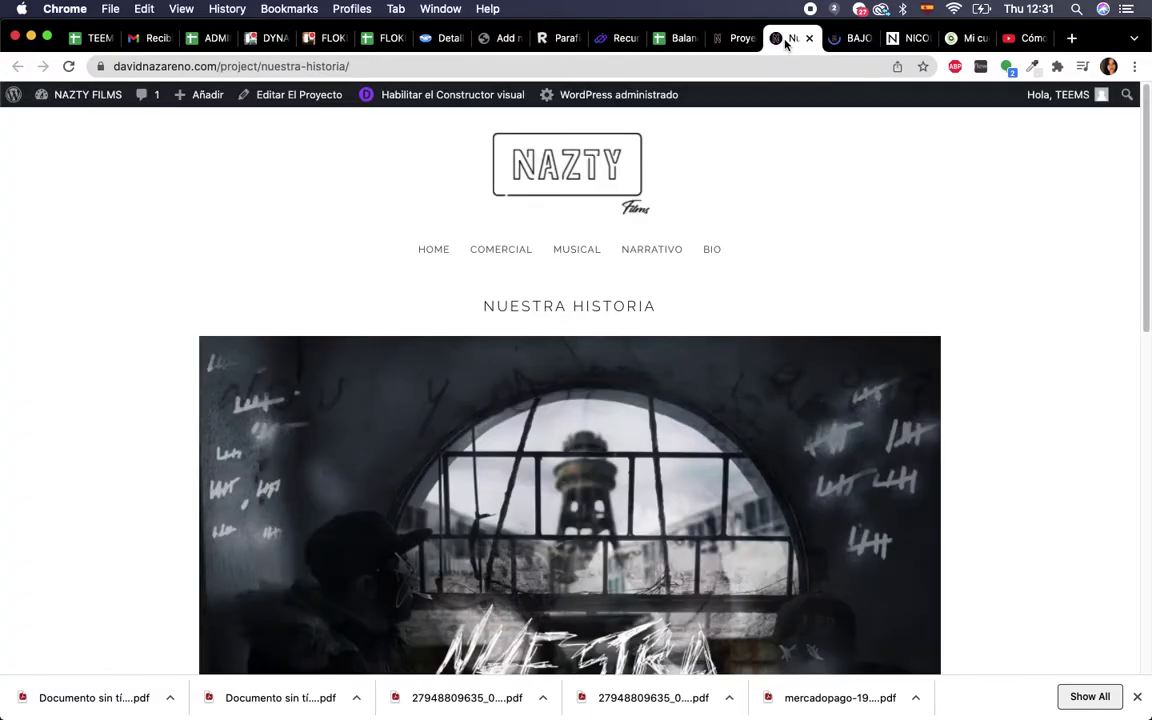
{"action": "scroll", "coordinate": [520, 440], "scroll_direction": "down", "scroll_amount": 5}
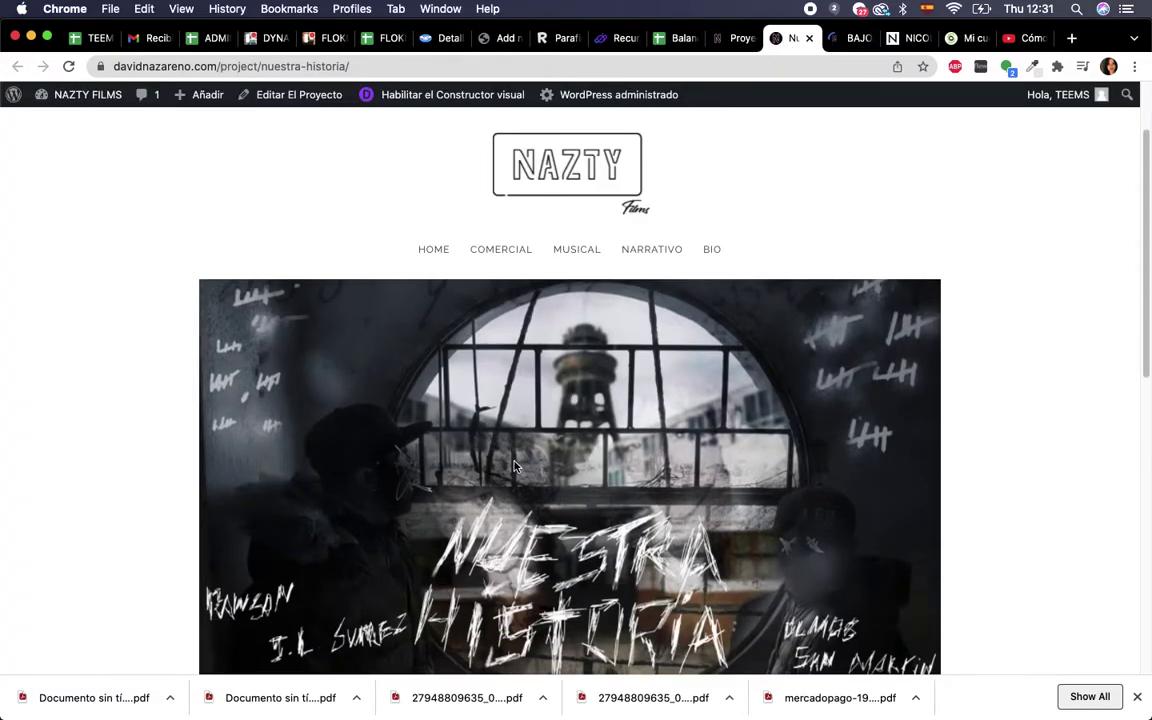
{"action": "scroll", "coordinate": [515, 467], "scroll_direction": "down", "scroll_amount": 1}
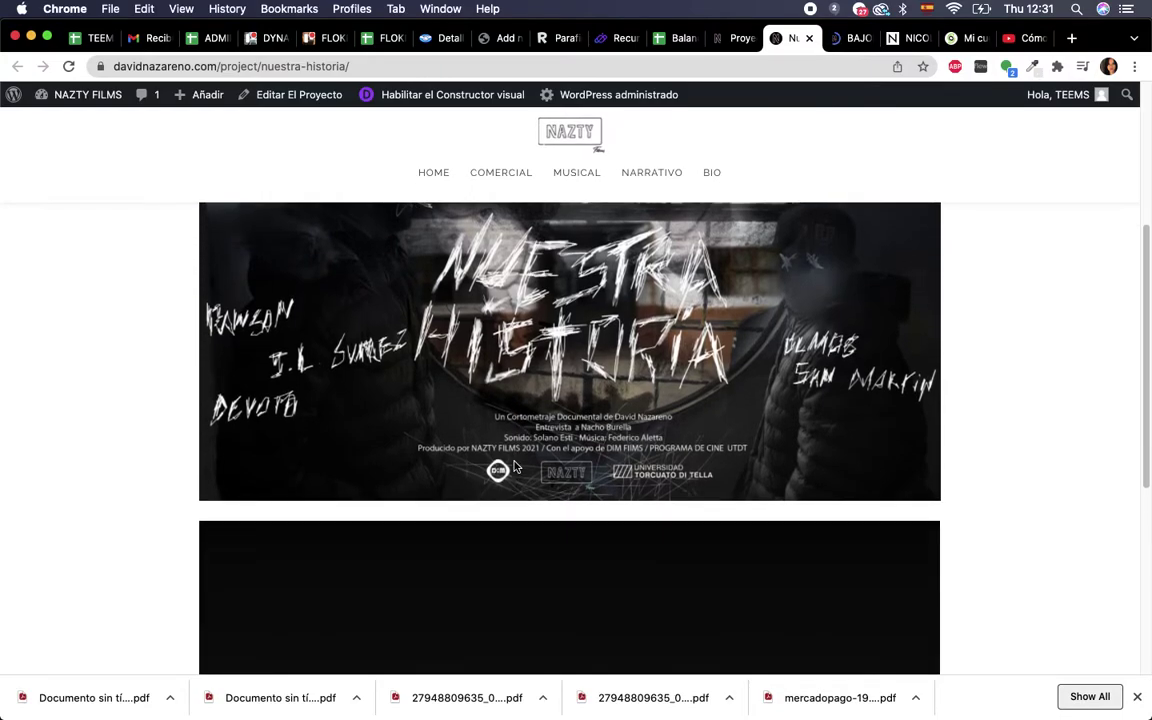
{"action": "scroll", "coordinate": [515, 467], "scroll_direction": "down", "scroll_amount": 5}
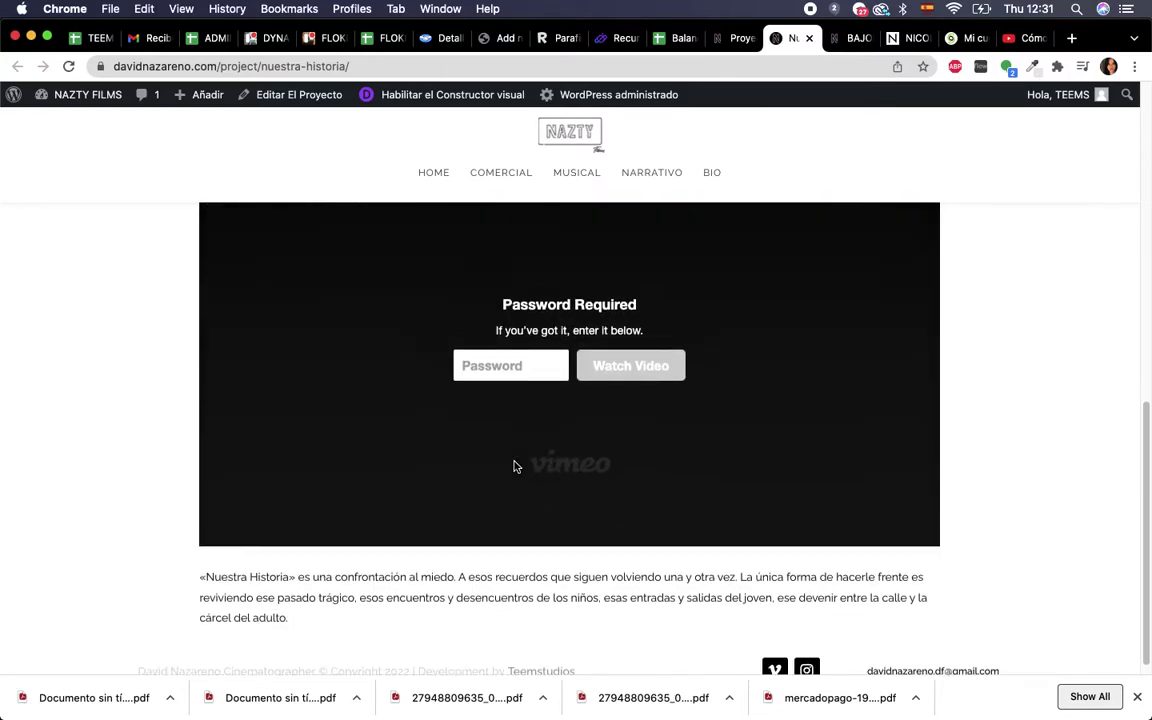
{"action": "scroll", "coordinate": [453, 314], "scroll_direction": "up", "scroll_amount": 2}
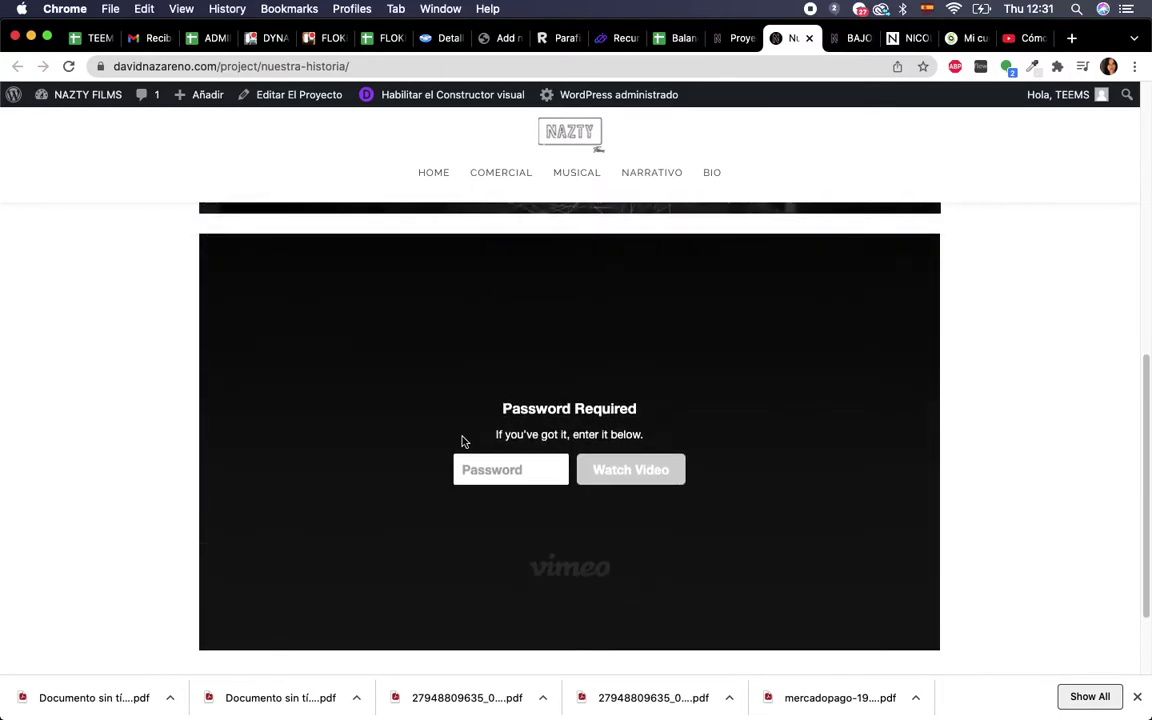
{"action": "scroll", "coordinate": [463, 441], "scroll_direction": "down", "scroll_amount": 2}
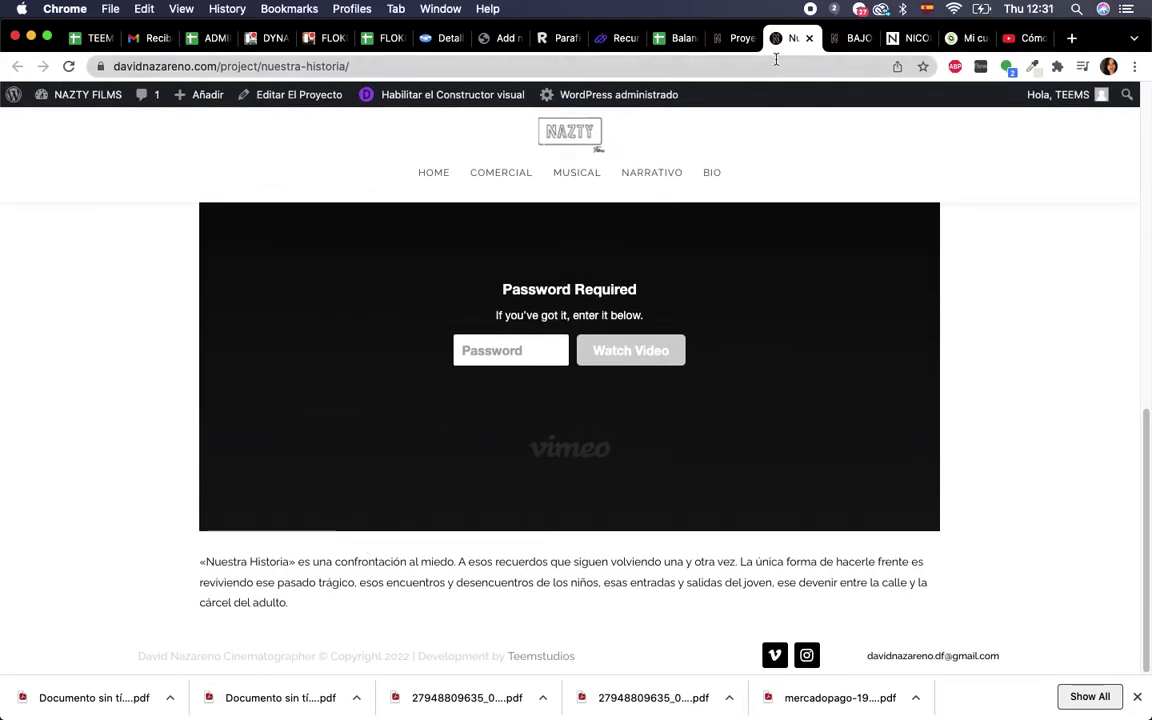
Examine the layout of the BAJORELIEVE project page, including its video and image gallery
{"action": "left_click", "coordinate": [845, 40]}
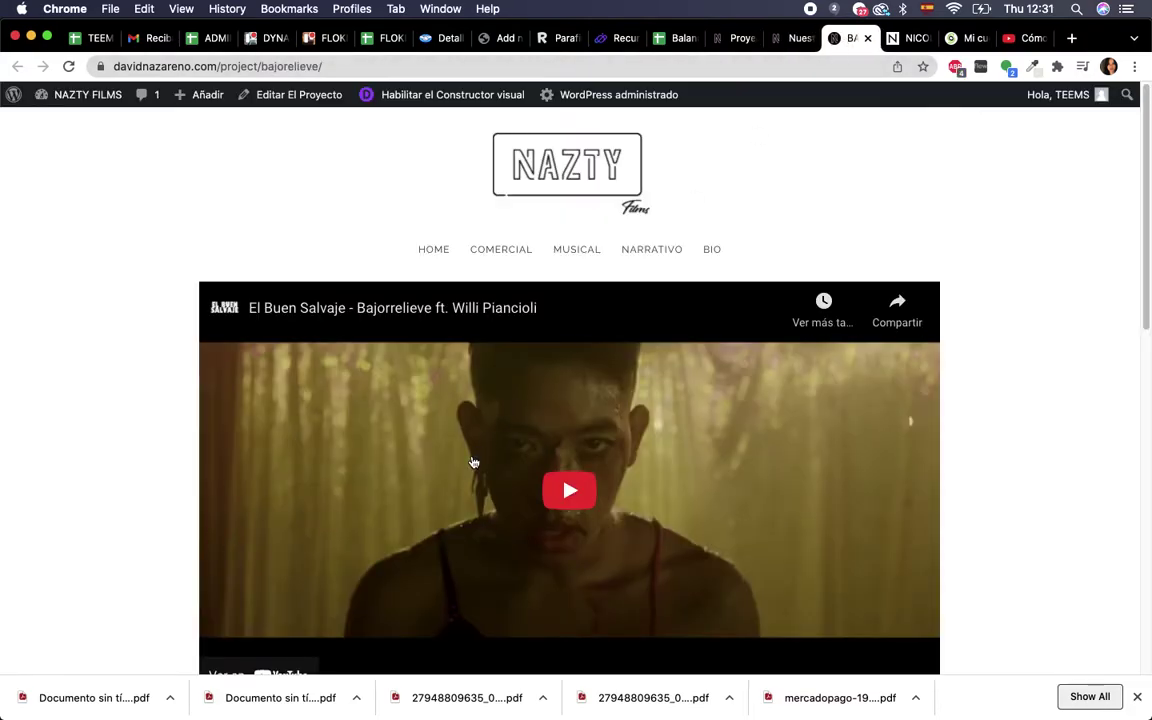
{"action": "scroll", "coordinate": [474, 462], "scroll_direction": "down", "scroll_amount": 2}
{"action": "scroll", "coordinate": [474, 462], "scroll_direction": "down", "scroll_amount": 6}
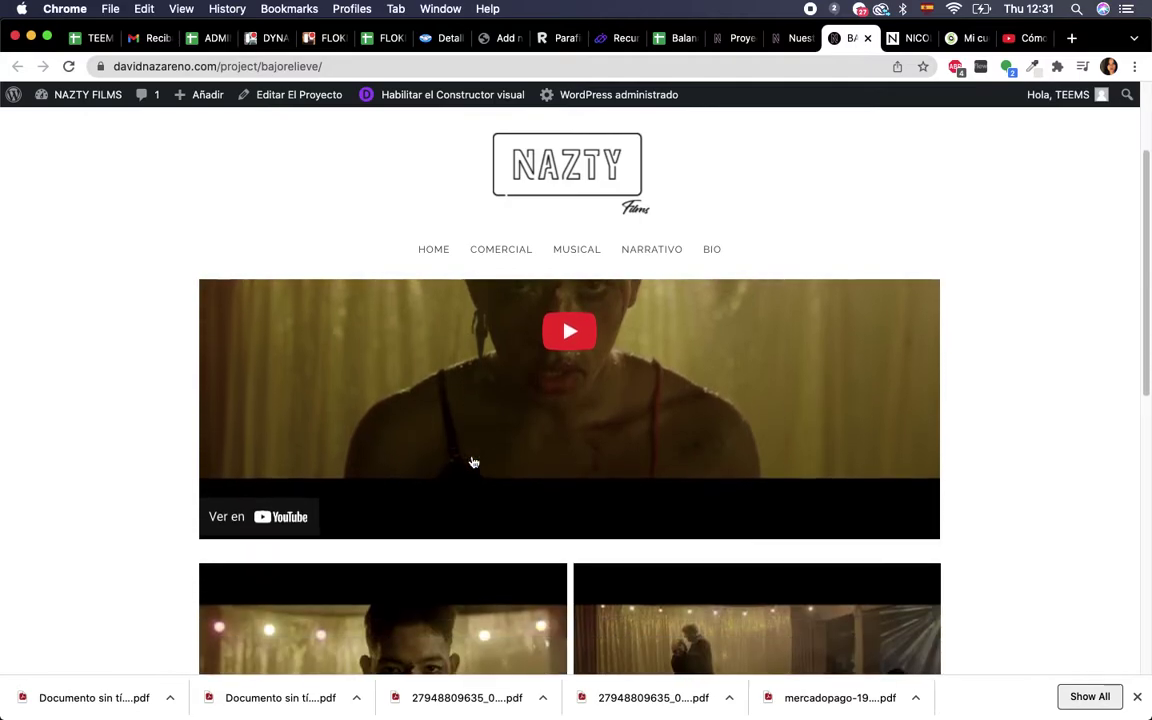
{"action": "scroll", "coordinate": [474, 462], "scroll_direction": "down", "scroll_amount": 5}
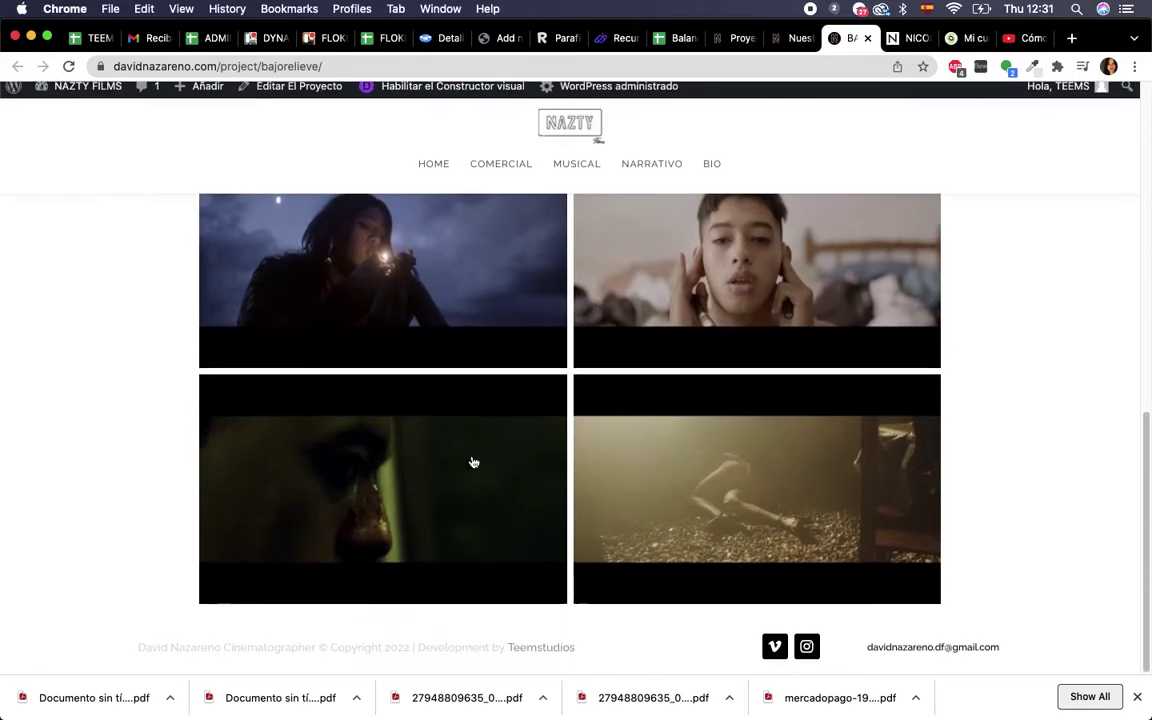
{"action": "scroll", "coordinate": [474, 462], "scroll_direction": "up", "scroll_amount": 10}
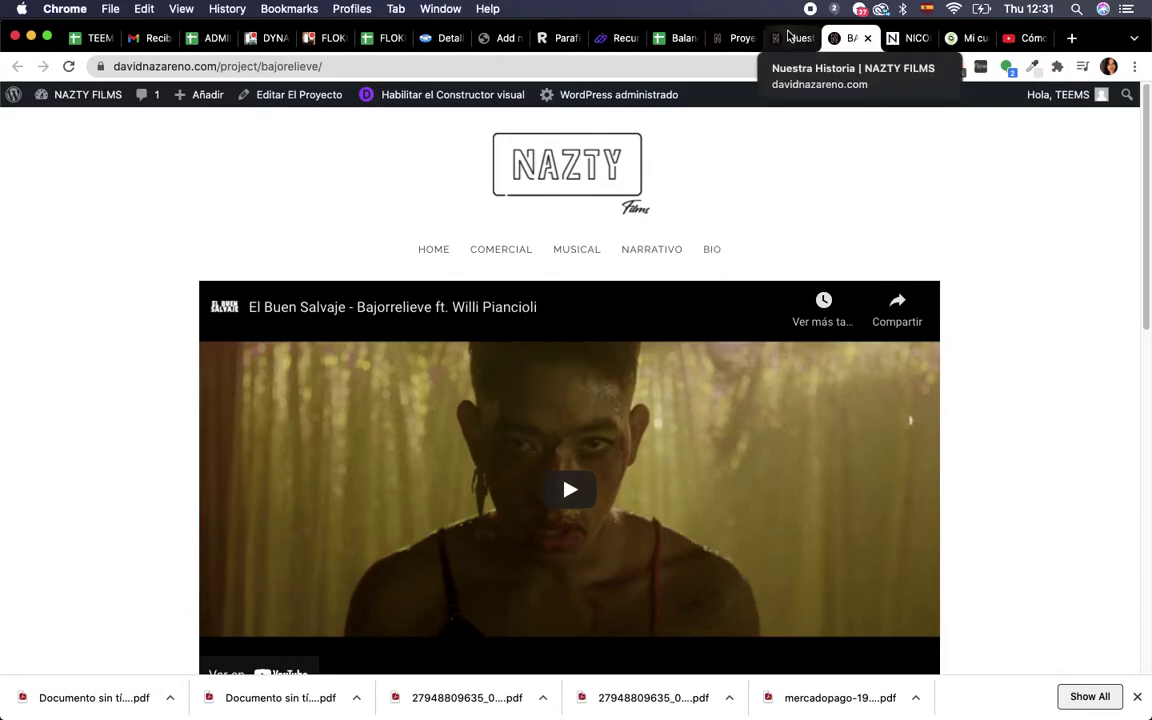
Return to the project list and open the Reflectorista project's public page in a new background tab
{"action": "left_click", "coordinate": [789, 37]}
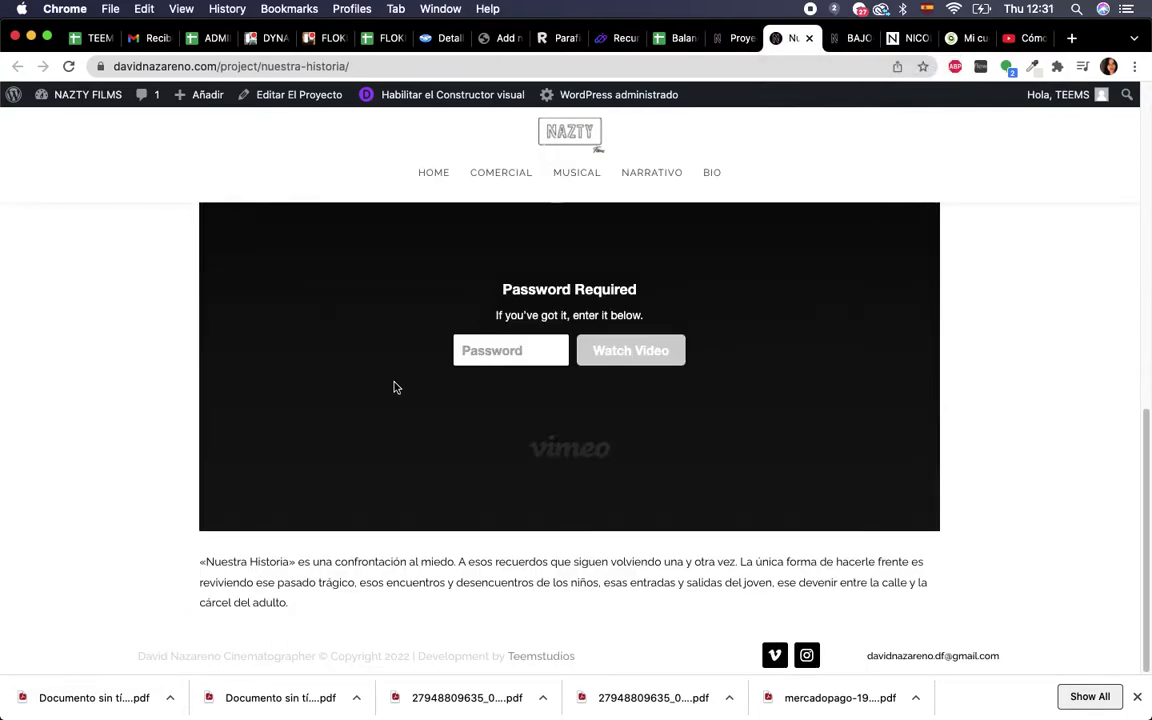
{"action": "left_click", "coordinate": [727, 40]}
{"action": "scroll", "coordinate": [193, 432], "scroll_direction": "down", "scroll_amount": 1}
{"action": "scroll", "coordinate": [193, 430], "scroll_direction": "up", "scroll_amount": 5}
{"action": "scroll", "coordinate": [193, 432], "scroll_direction": "up", "scroll_amount": 2}
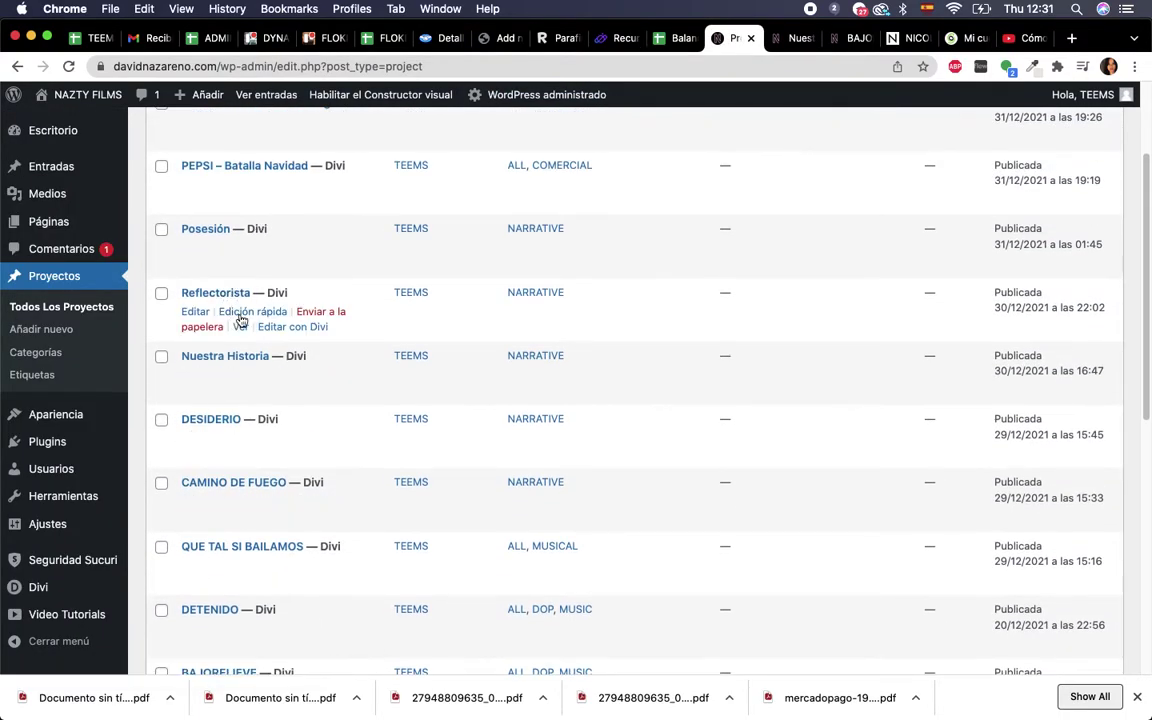
{"action": "left_click", "coordinate": [240, 332], "text": "super"}
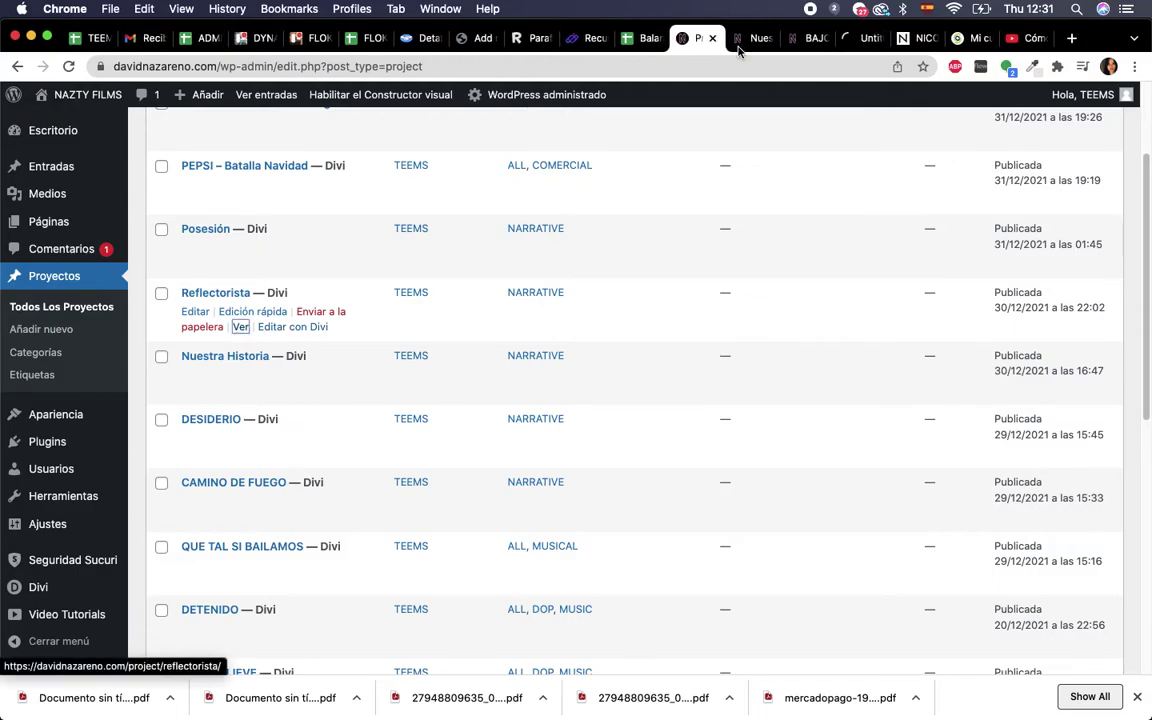
Examine the Reflectorista project page, including its video, festival text and image gallery
{"action": "left_click", "coordinate": [865, 38]}
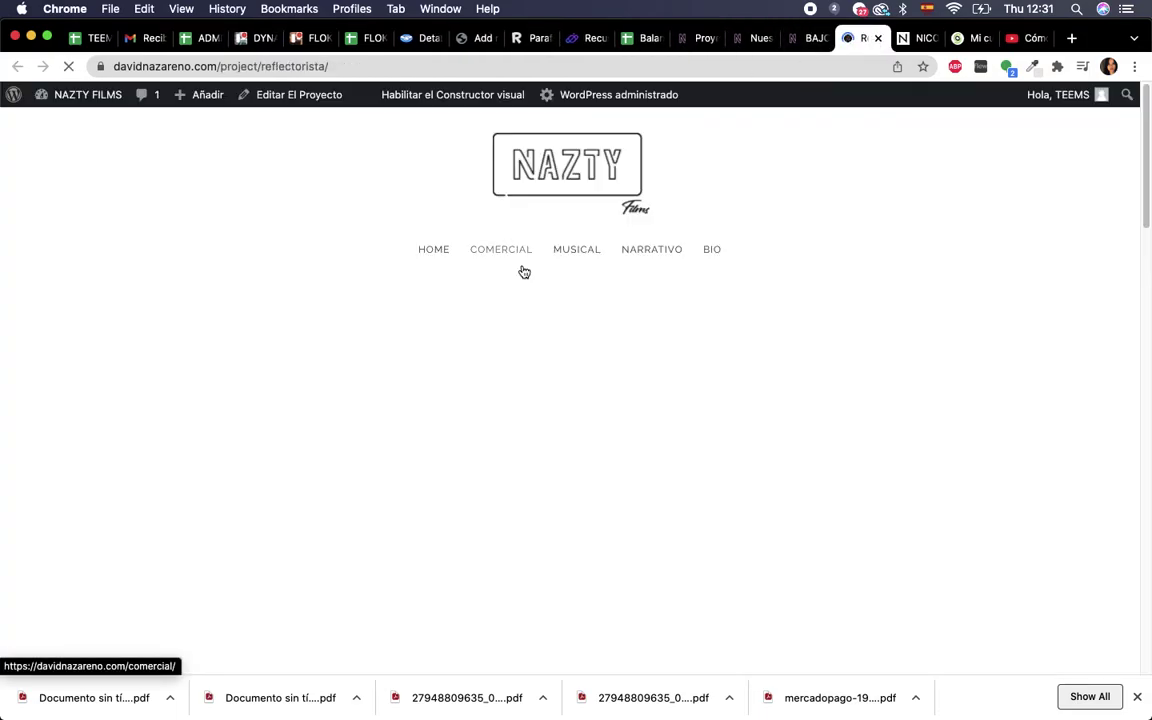
{"action": "scroll", "coordinate": [484, 483], "scroll_direction": "down", "scroll_amount": 10}
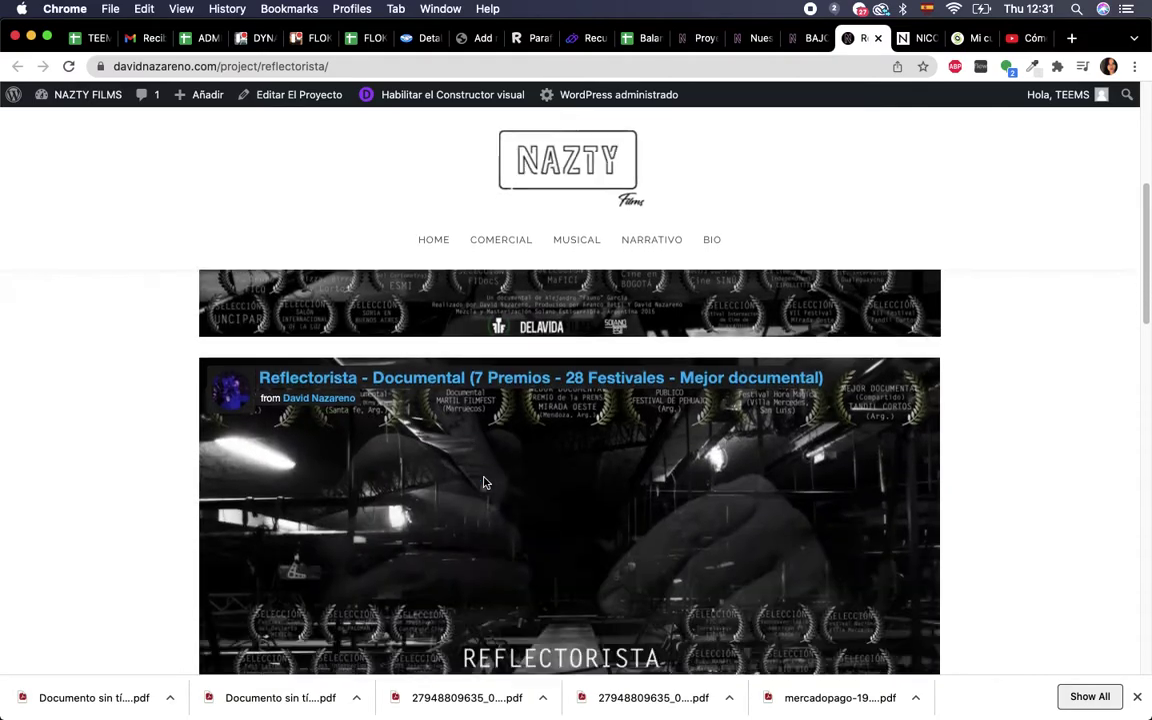
{"action": "scroll", "coordinate": [484, 483], "scroll_direction": "down", "scroll_amount": 2}
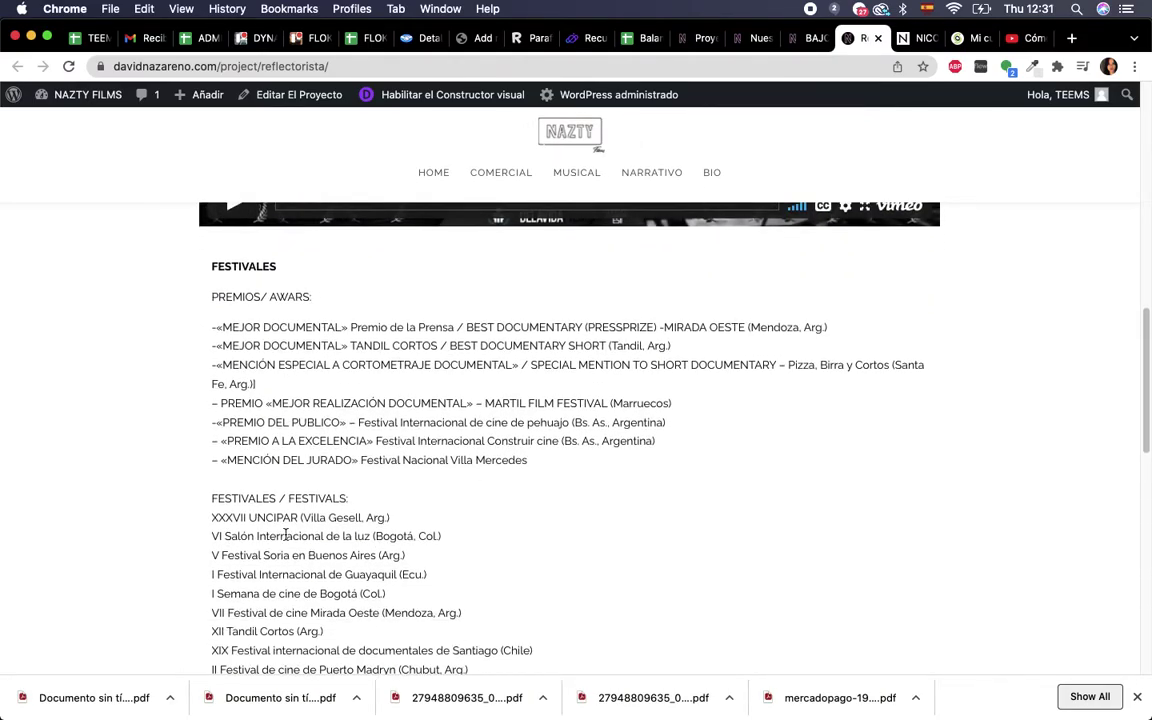
{"action": "scroll", "coordinate": [285, 535], "scroll_direction": "down", "scroll_amount": 15}
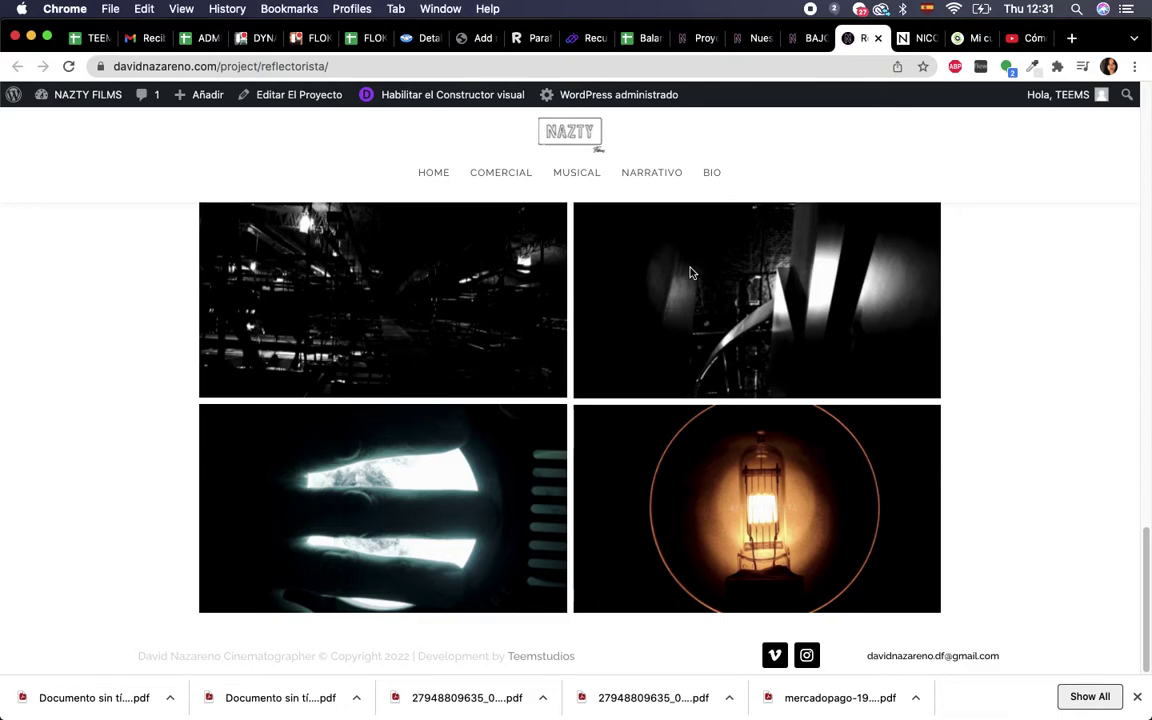
Go back to the BAJORELIEVE project page and enable the Divi visual builder on it
{"action": "left_click", "coordinate": [686, 44]}
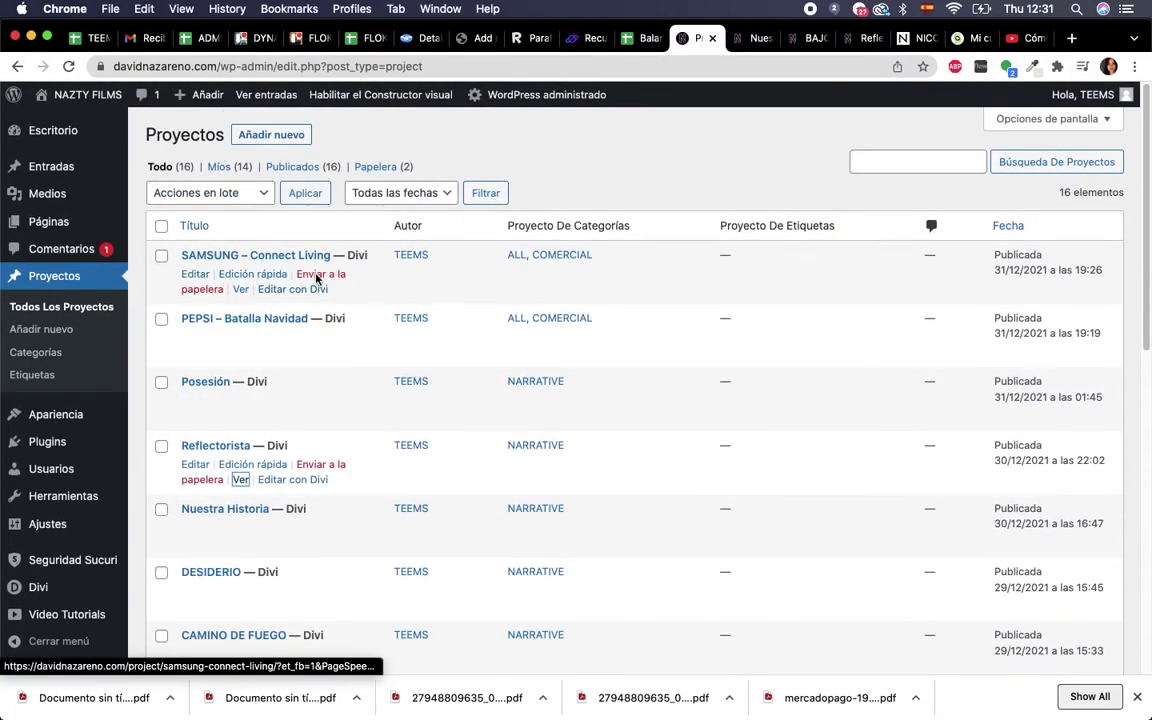
{"action": "left_click", "coordinate": [746, 42]}
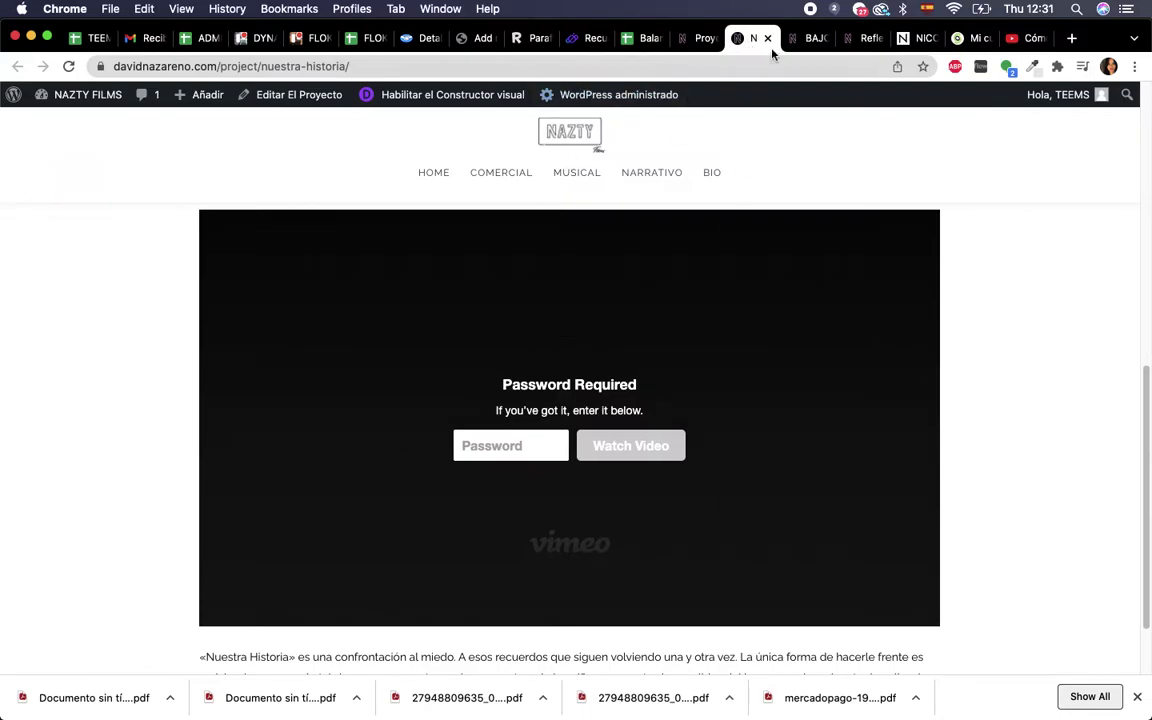
{"action": "left_click", "coordinate": [683, 40]}
{"action": "left_click", "coordinate": [812, 41]}
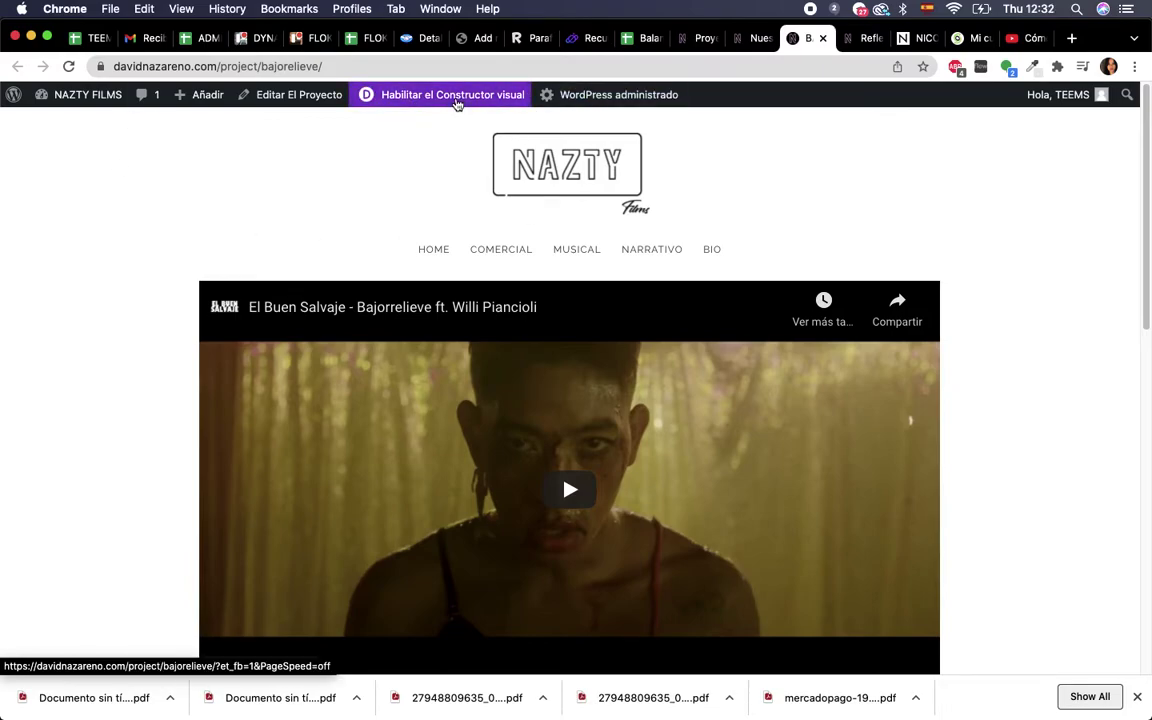
{"action": "left_click", "coordinate": [411, 103]}
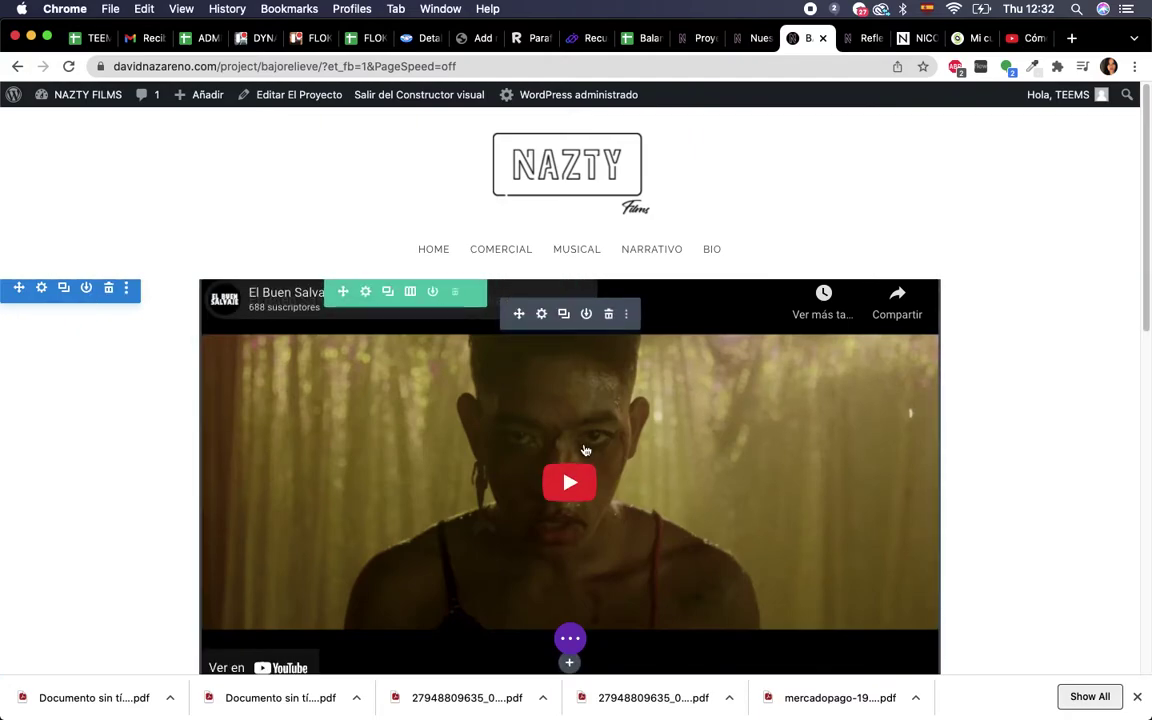
Insert a new regular section below the image gallery at the end of the BAJORELIEVE page
{"action": "scroll", "coordinate": [400, 531], "scroll_direction": "down", "scroll_amount": 3}
{"action": "scroll", "coordinate": [400, 531], "scroll_direction": "down", "scroll_amount": 6}
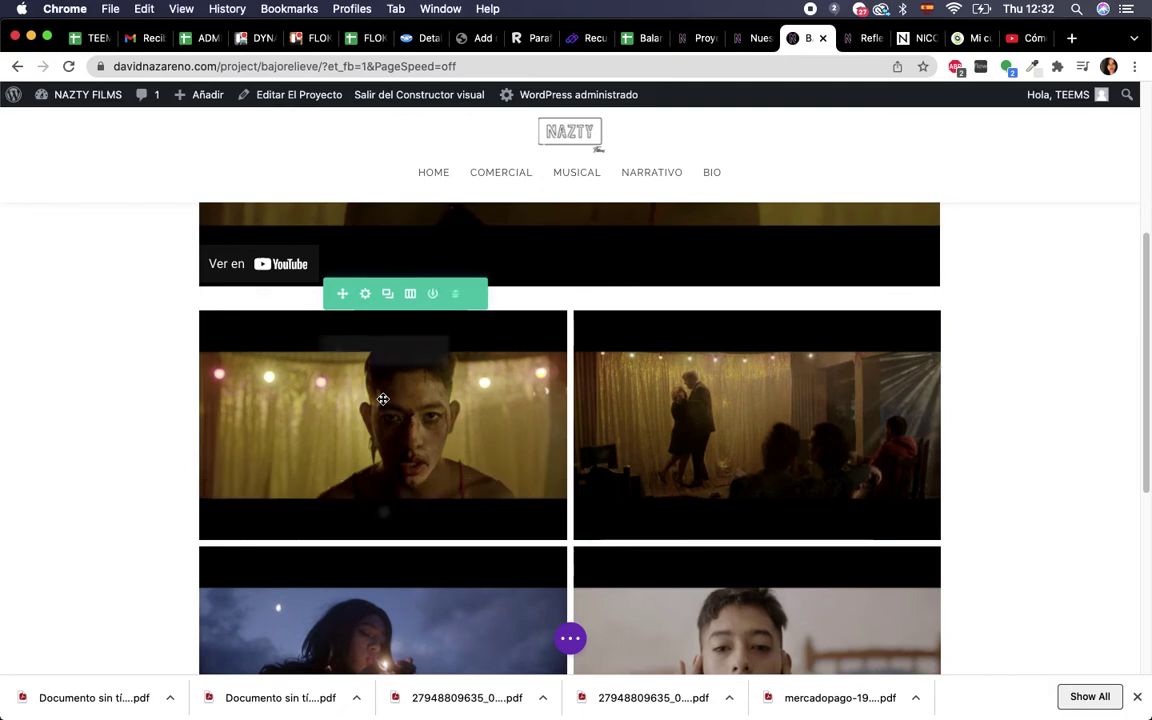
{"action": "scroll", "coordinate": [383, 399], "scroll_direction": "up", "scroll_amount": 7}
{"action": "scroll", "coordinate": [381, 399], "scroll_direction": "down", "scroll_amount": 10}
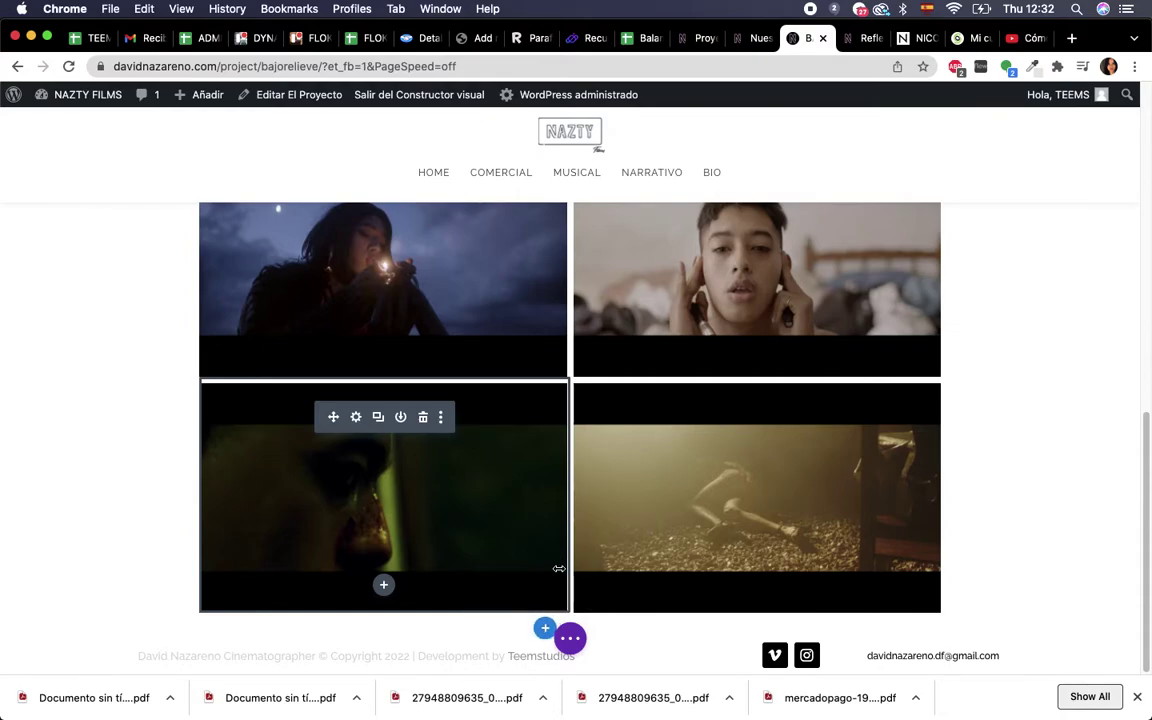
{"action": "left_click", "coordinate": [544, 631]}
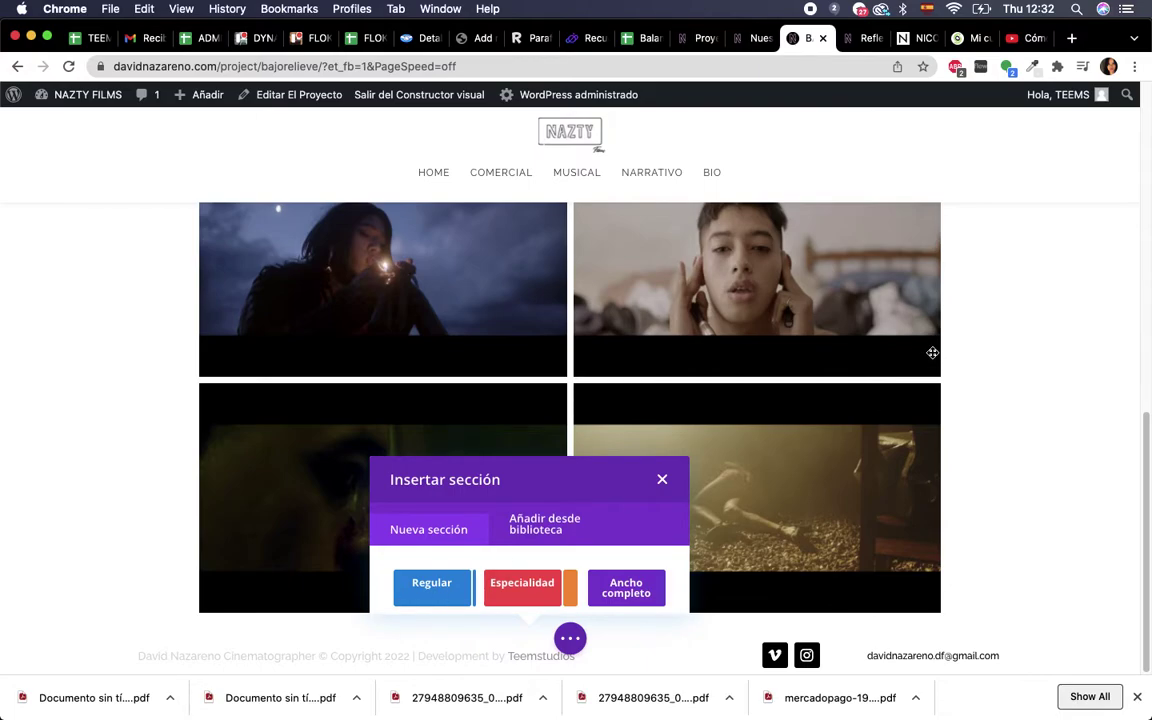
{"action": "left_click", "coordinate": [441, 592]}
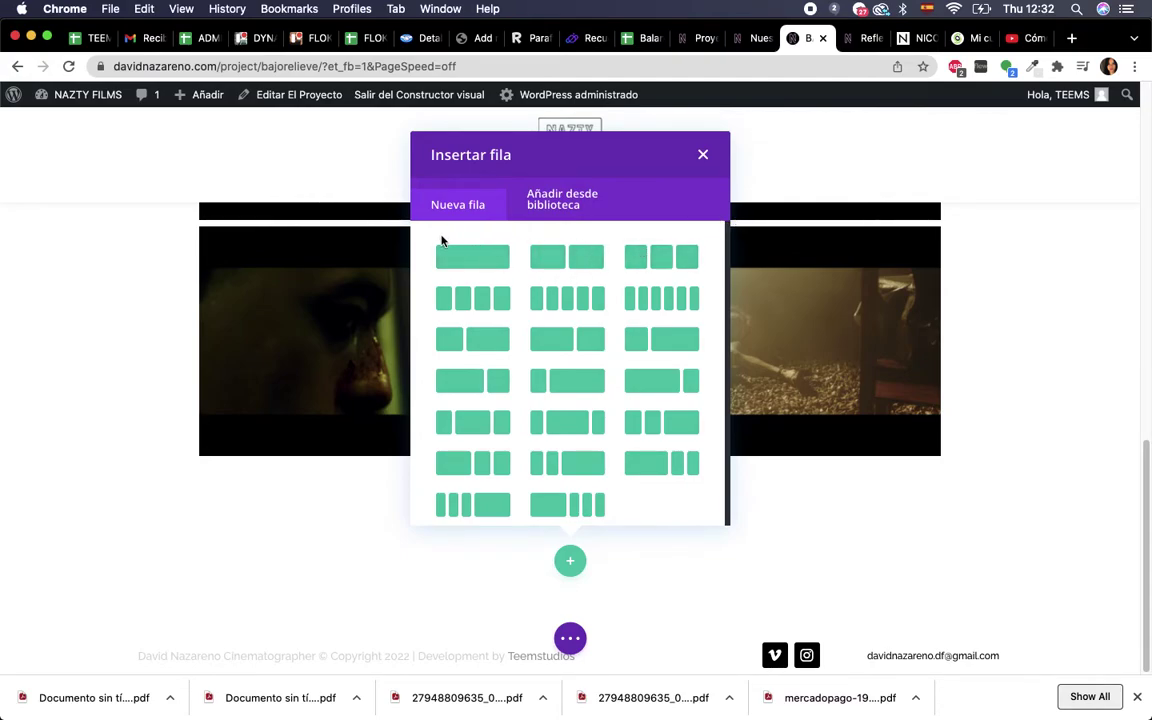
Insert a single-column row in the new section, browse the available modules without adding one, and delete the row
{"action": "left_click", "coordinate": [468, 265]}
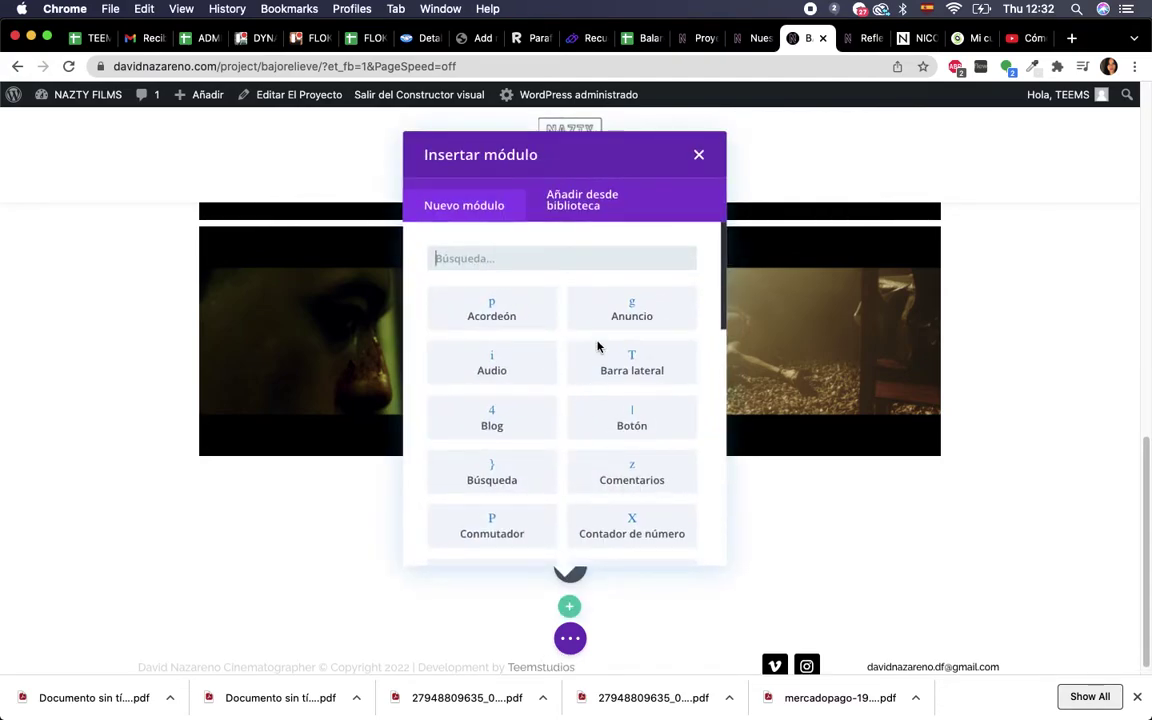
{"action": "scroll", "coordinate": [541, 385], "scroll_direction": "down", "scroll_amount": 3}
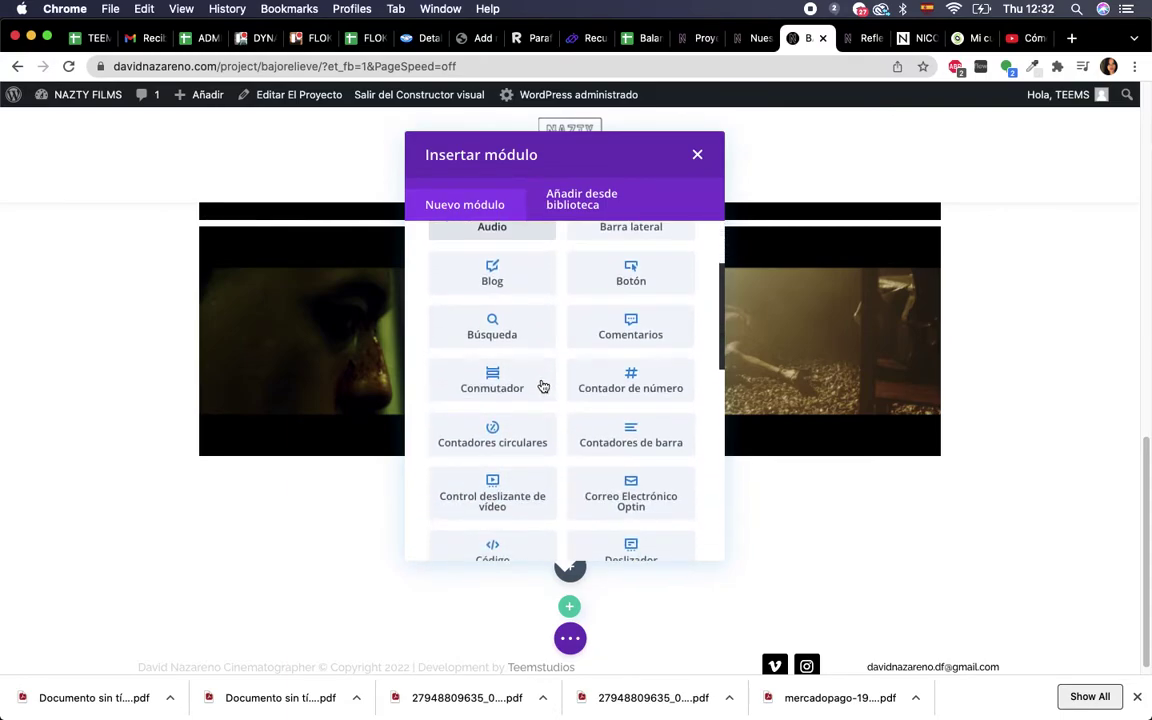
{"action": "scroll", "coordinate": [610, 470], "scroll_direction": "down", "scroll_amount": 3}
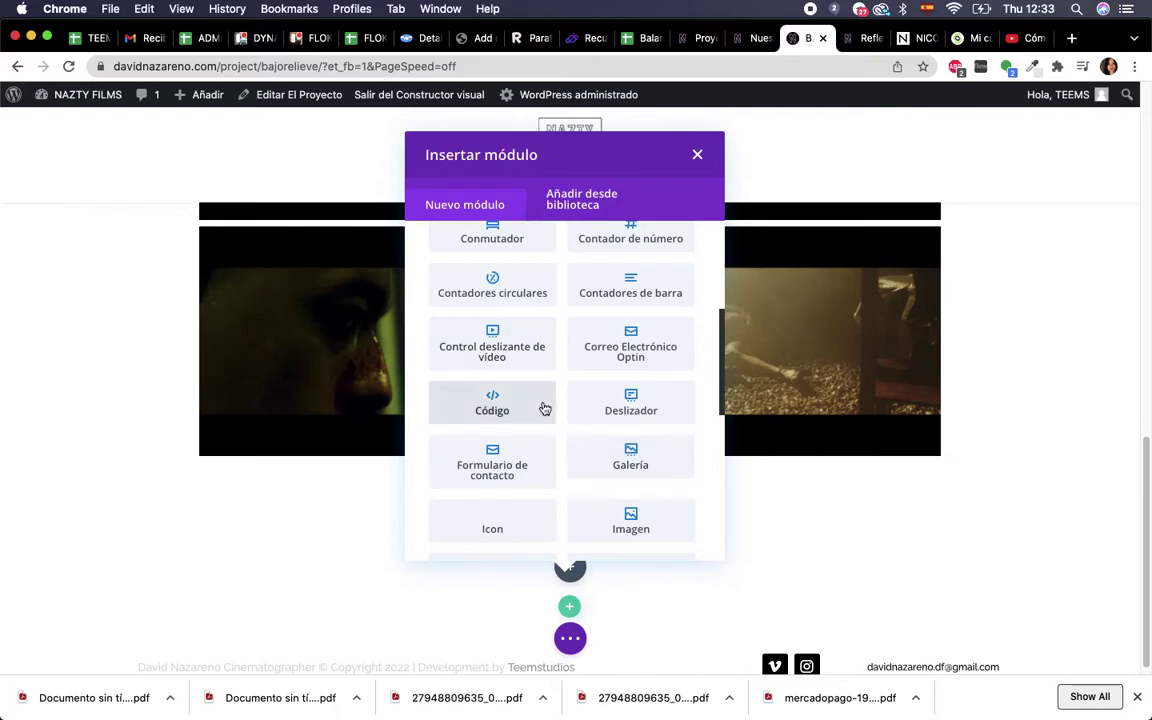
{"action": "scroll", "coordinate": [600, 300], "scroll_direction": "up", "scroll_amount": 6}
{"action": "left_click", "coordinate": [697, 155]}
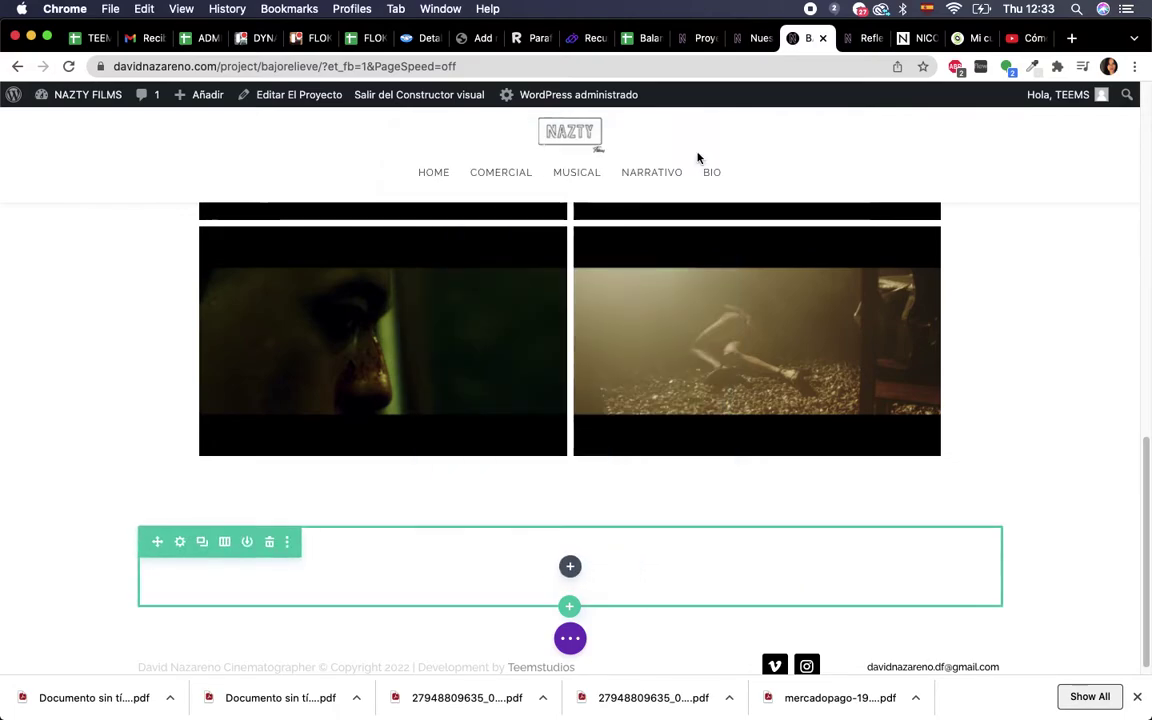
{"action": "left_click", "coordinate": [270, 543]}
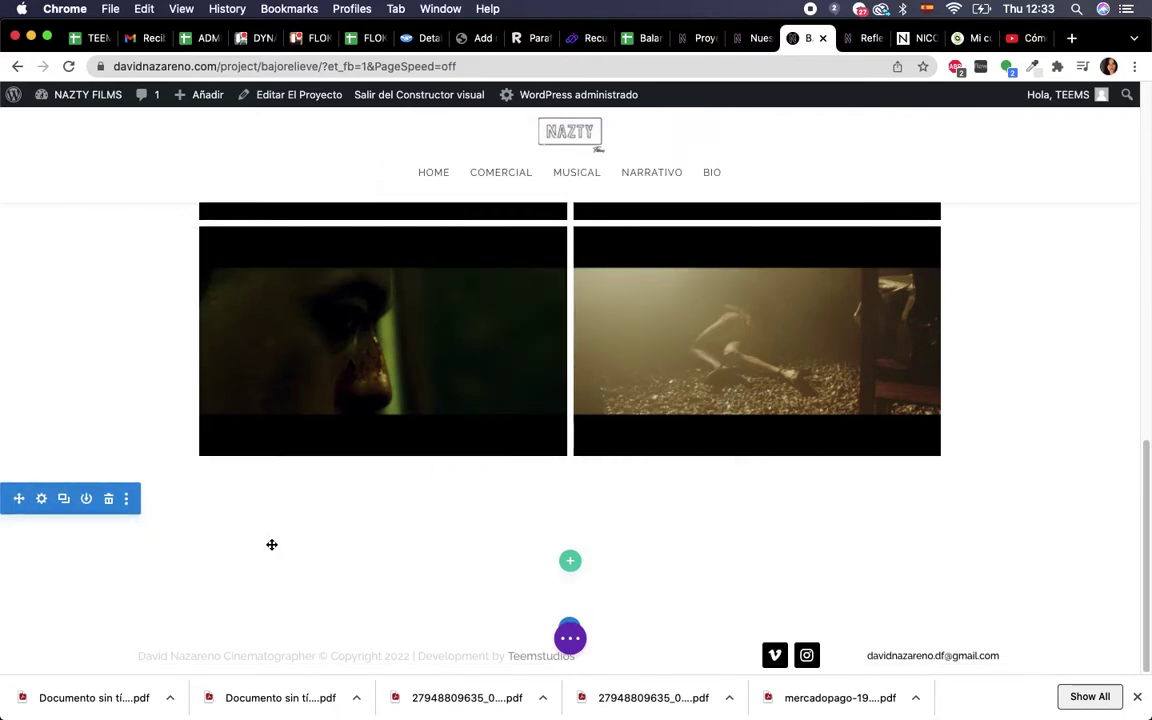
Examine the layout of the BAJORELIEVE page, from the image gallery up to the main video
{"action": "scroll", "coordinate": [540, 440], "scroll_direction": "up", "scroll_amount": 5}
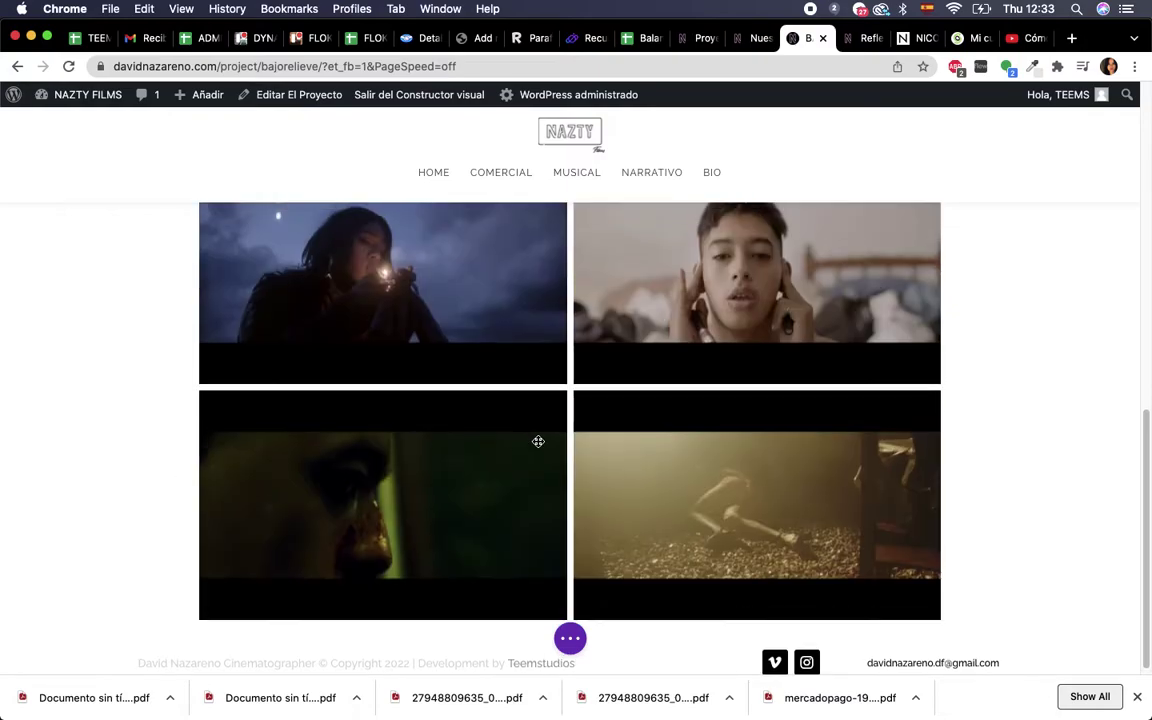
{"action": "scroll", "coordinate": [547, 441], "scroll_direction": "up", "scroll_amount": 1}
{"action": "scroll", "coordinate": [547, 441], "scroll_direction": "down", "scroll_amount": 2}
{"action": "scroll", "coordinate": [547, 441], "scroll_direction": "up", "scroll_amount": 3}
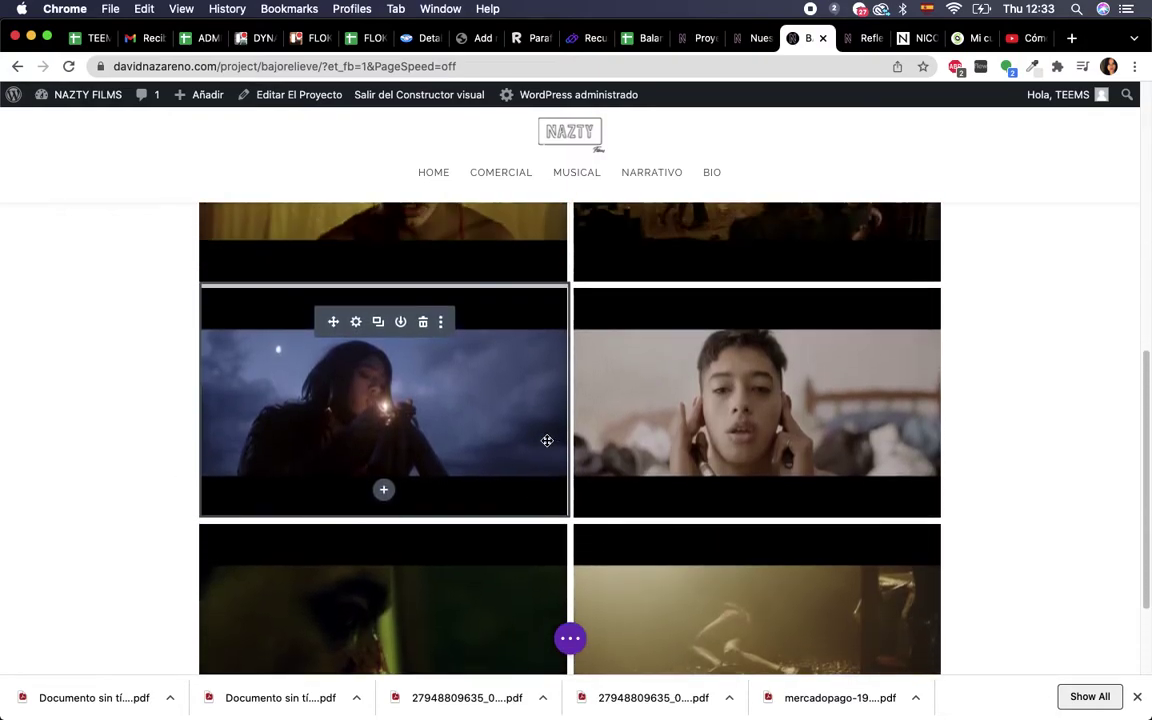
{"action": "scroll", "coordinate": [547, 441], "scroll_direction": "up", "scroll_amount": 2}
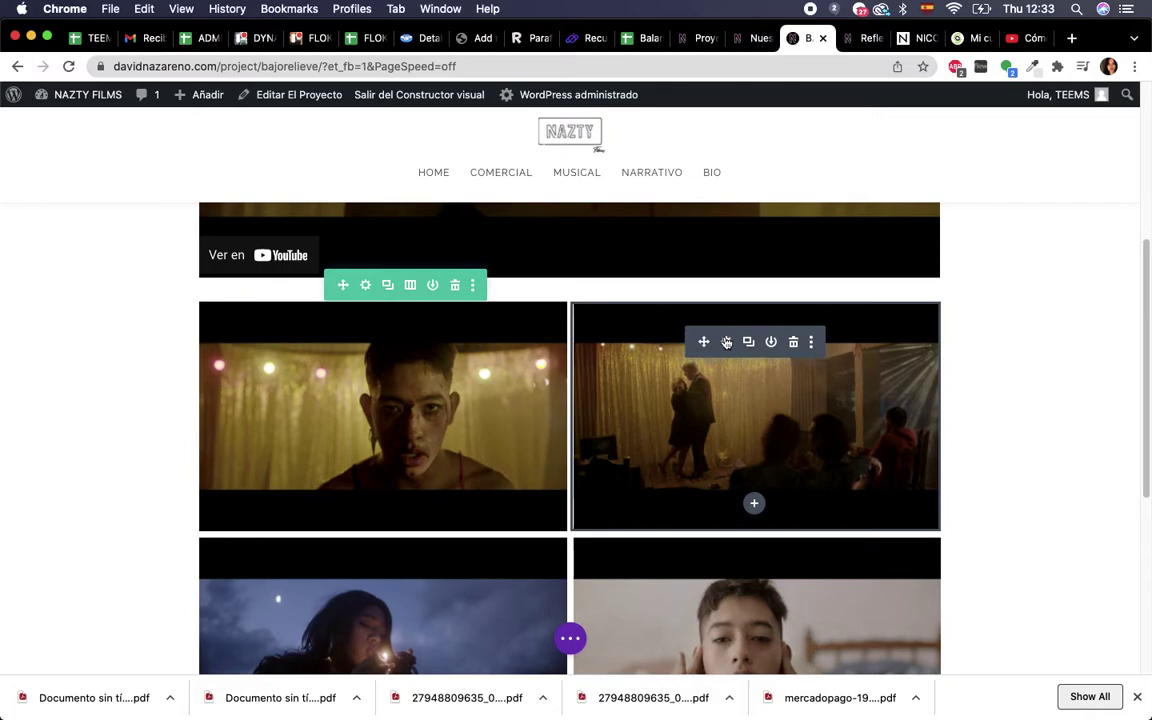
{"action": "scroll", "coordinate": [754, 367], "scroll_direction": "up", "scroll_amount": 5}
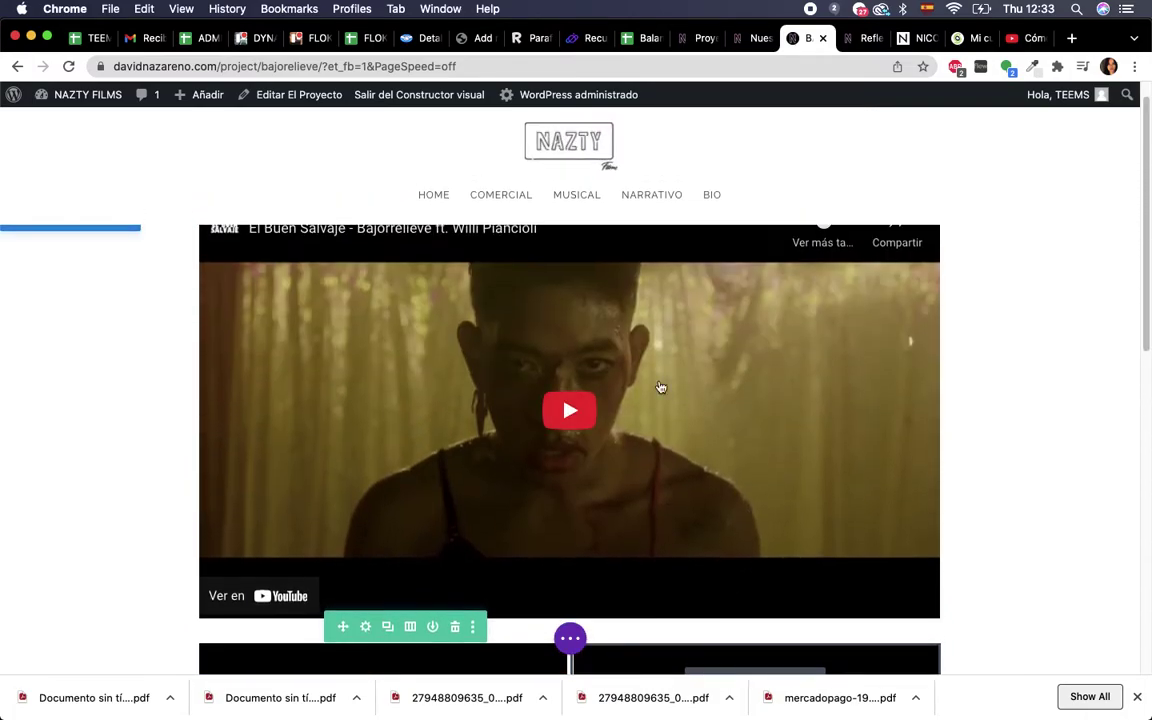
{"action": "scroll", "coordinate": [489, 470], "scroll_direction": "down", "scroll_amount": 5}
{"action": "scroll", "coordinate": [430, 290], "scroll_direction": "up", "scroll_amount": 5}
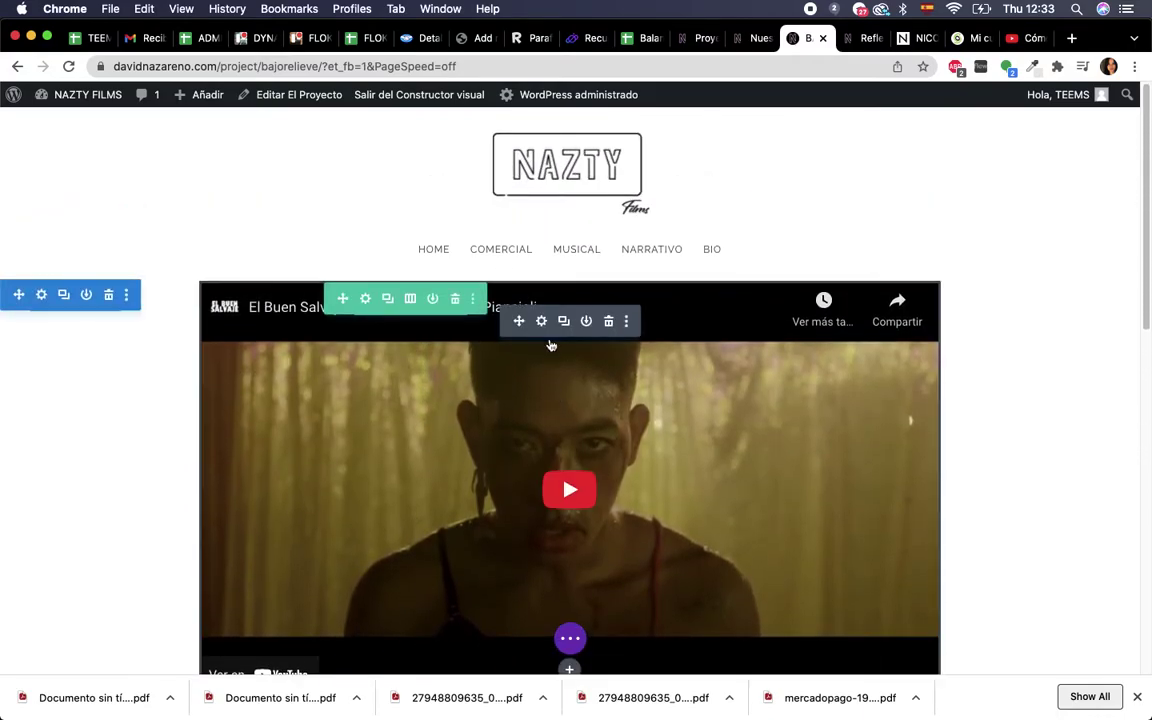
Inspect the main video's source settings and its insert-from-URL form, leaving both without changes
{"action": "left_click", "coordinate": [541, 321]}
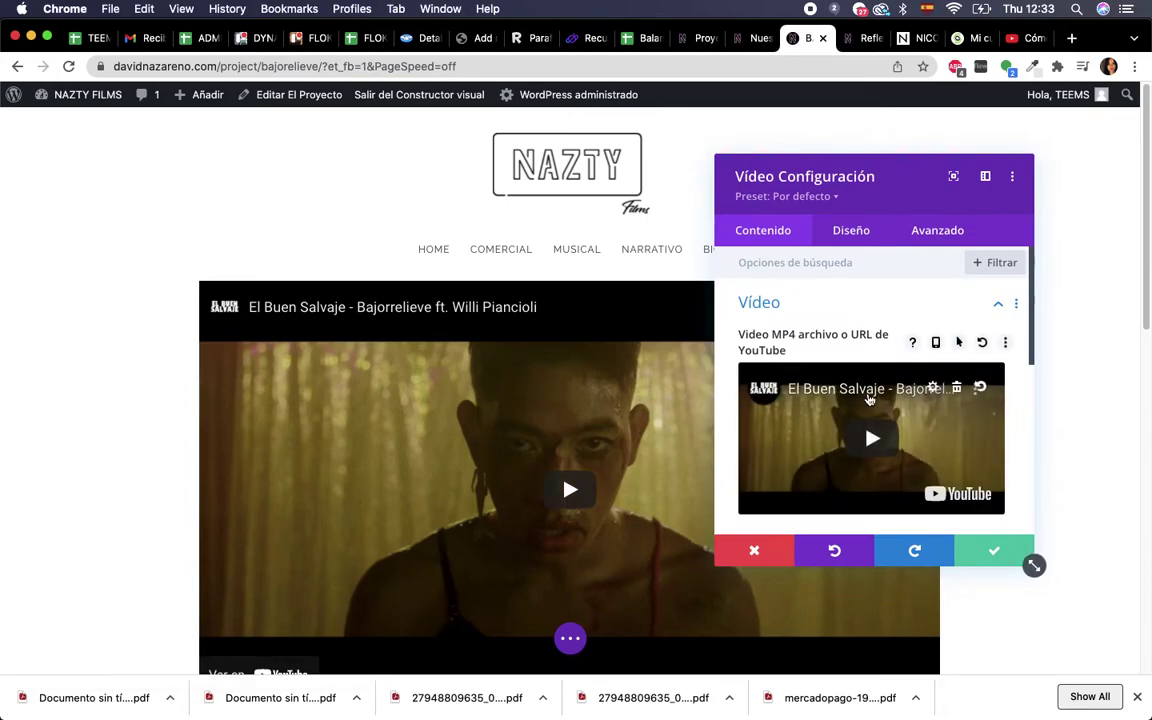
{"action": "left_click", "coordinate": [933, 389]}
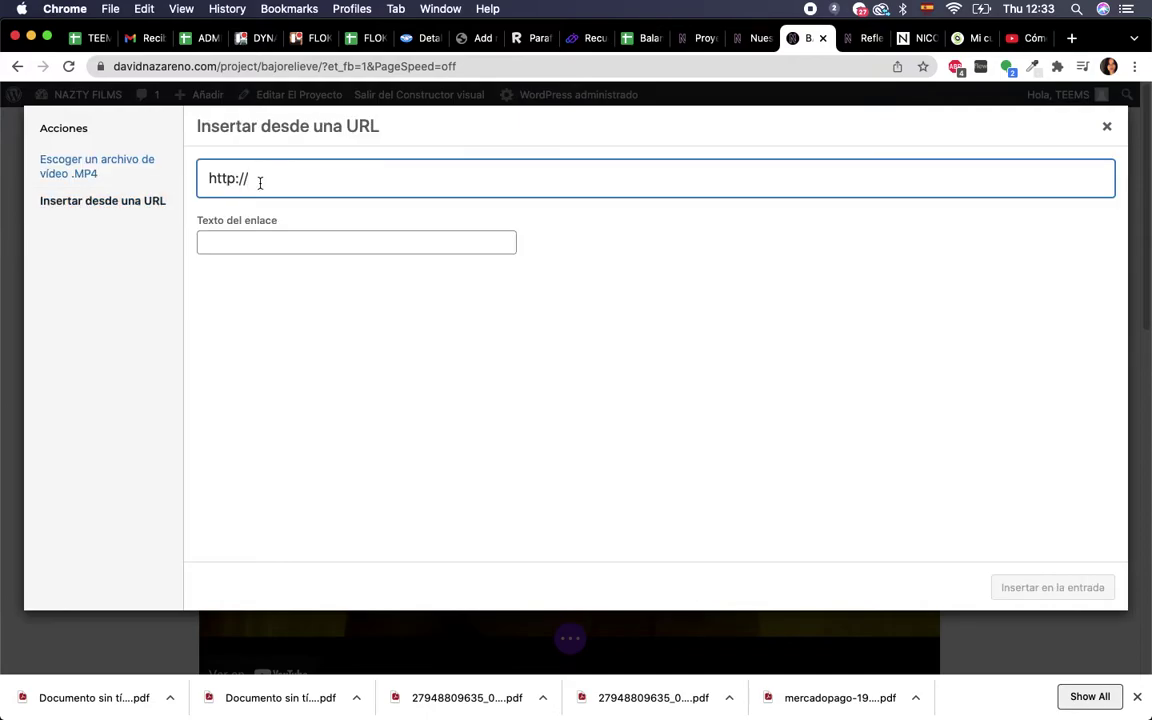
{"action": "left_click", "coordinate": [1107, 126]}
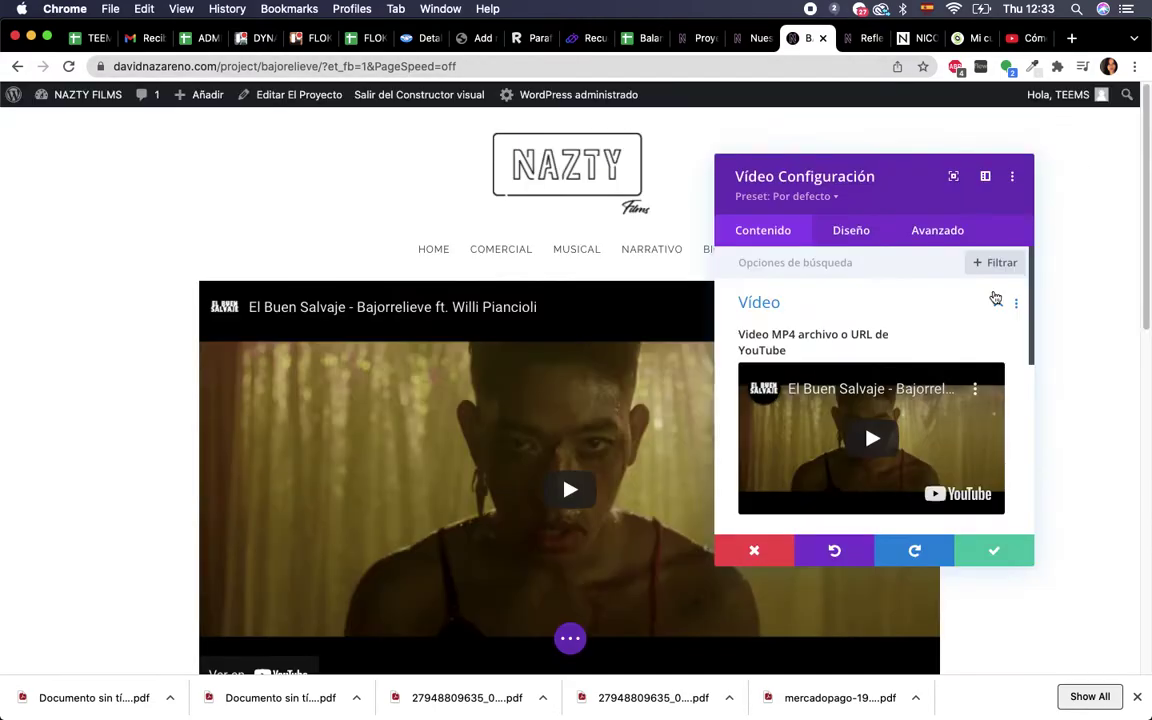
{"action": "left_click", "coordinate": [762, 552]}
Inspect the upload and media library options for replacing the gallery's dancing-couple image, leaving the image settings without changes
{"action": "scroll", "coordinate": [766, 555], "scroll_direction": "down", "scroll_amount": 10}
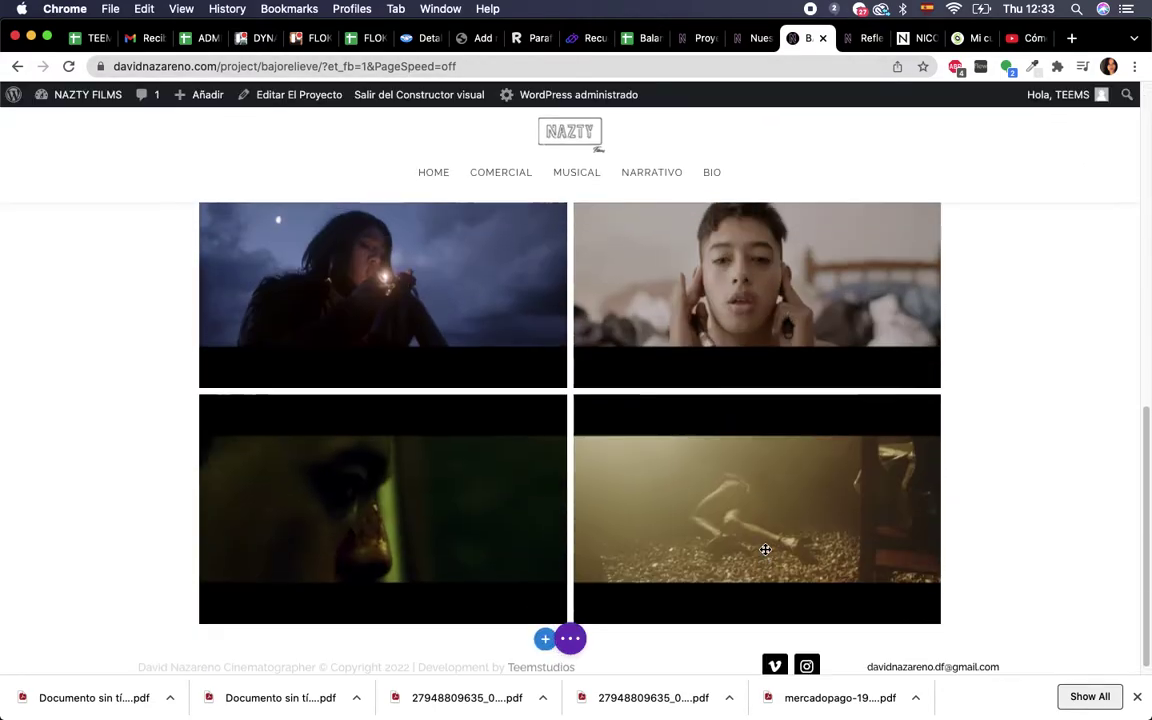
{"action": "scroll", "coordinate": [764, 548], "scroll_direction": "up", "scroll_amount": 6}
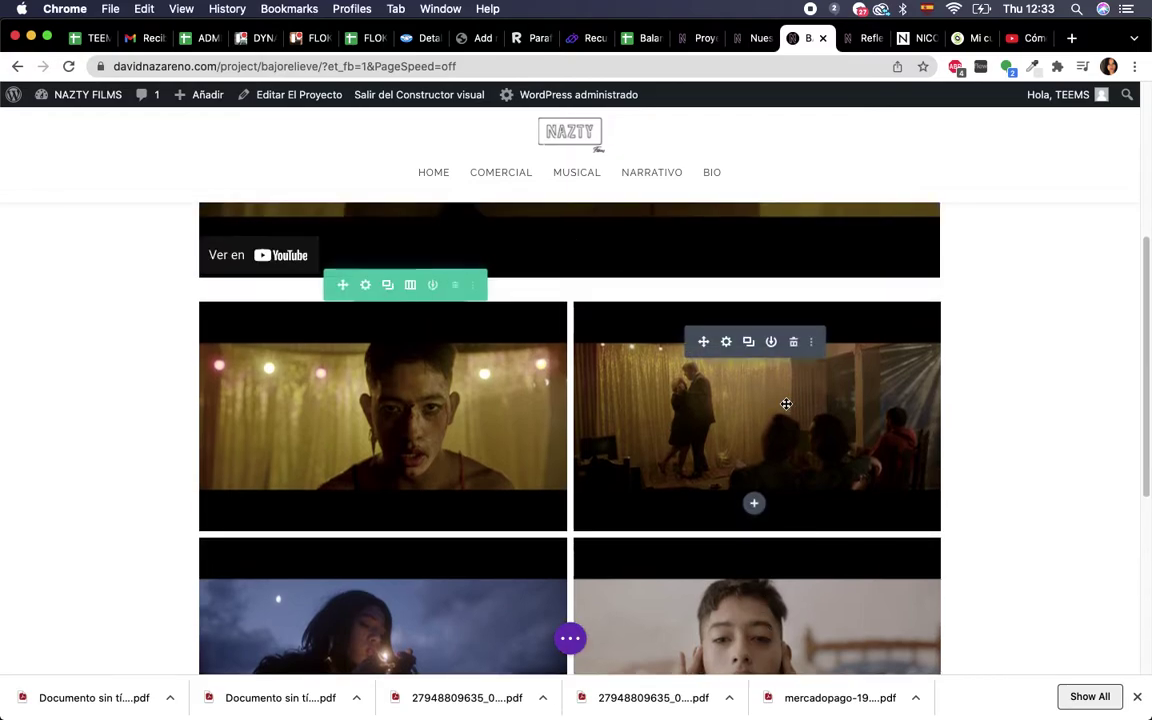
{"action": "left_click", "coordinate": [726, 341]}
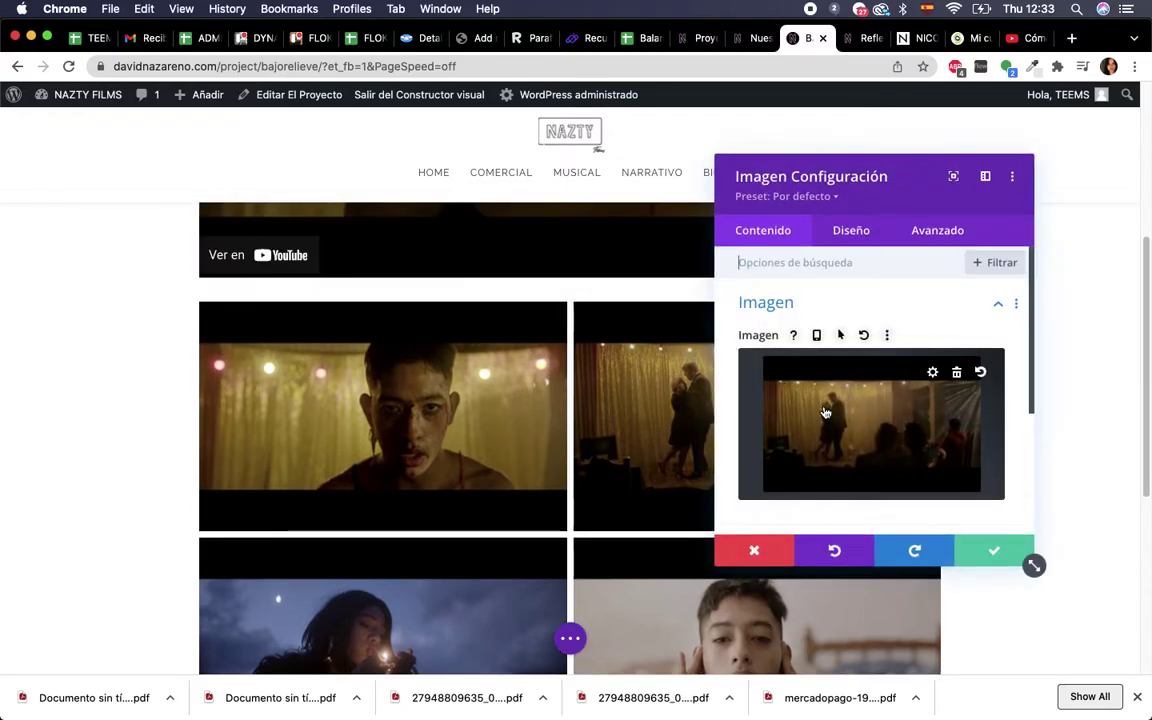
{"action": "left_click", "coordinate": [819, 418]}
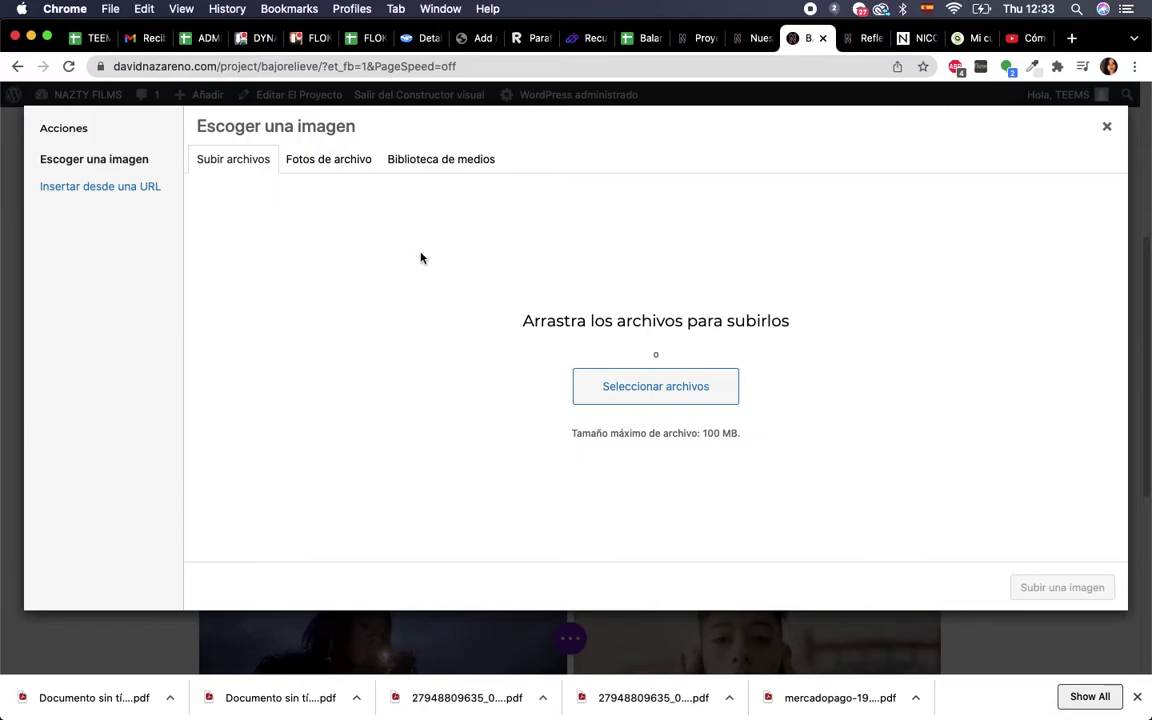
{"action": "left_click", "coordinate": [430, 162]}
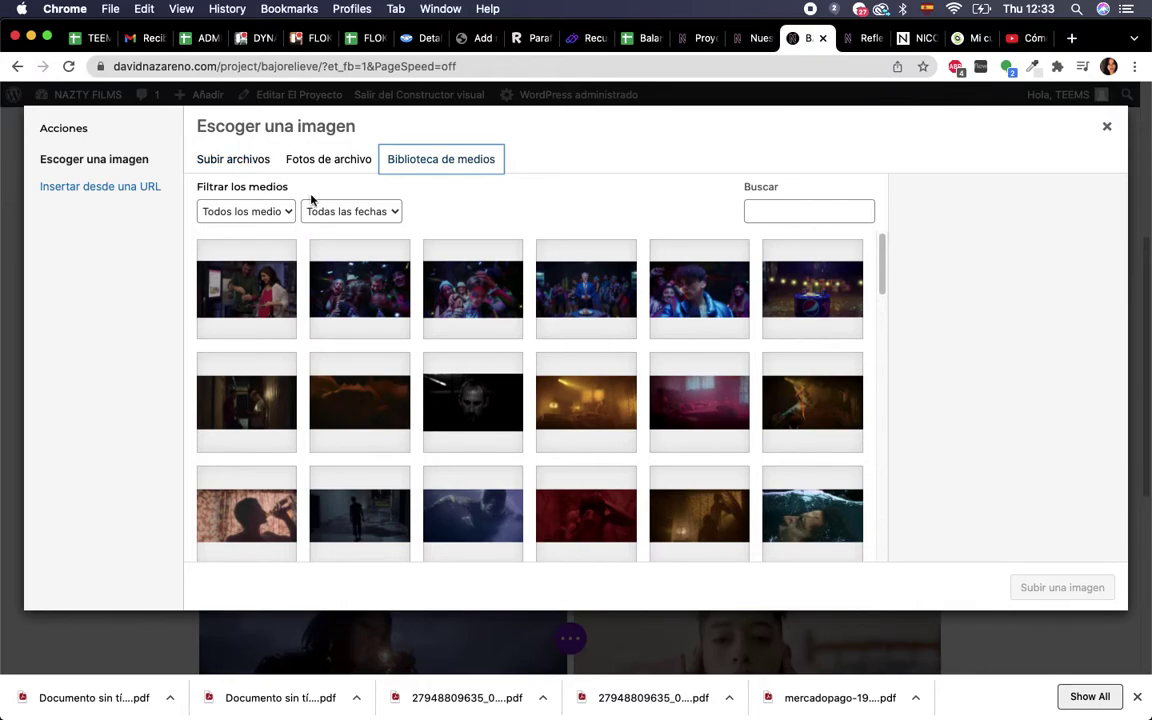
{"action": "left_click", "coordinate": [252, 163]}
{"action": "left_click", "coordinate": [453, 158]}
{"action": "key", "text": "super+Tab"}
{"action": "key", "text": "super+Tab"}
{"action": "left_click_drag", "start_coordinate": [322, 303], "coordinate": [373, 368]}
{"action": "key", "text": "super+Tab"}
{"action": "key", "text": "super+Tab"}
{"action": "key", "text": "super+Tab"}
{"action": "left_click", "coordinate": [1109, 128]}
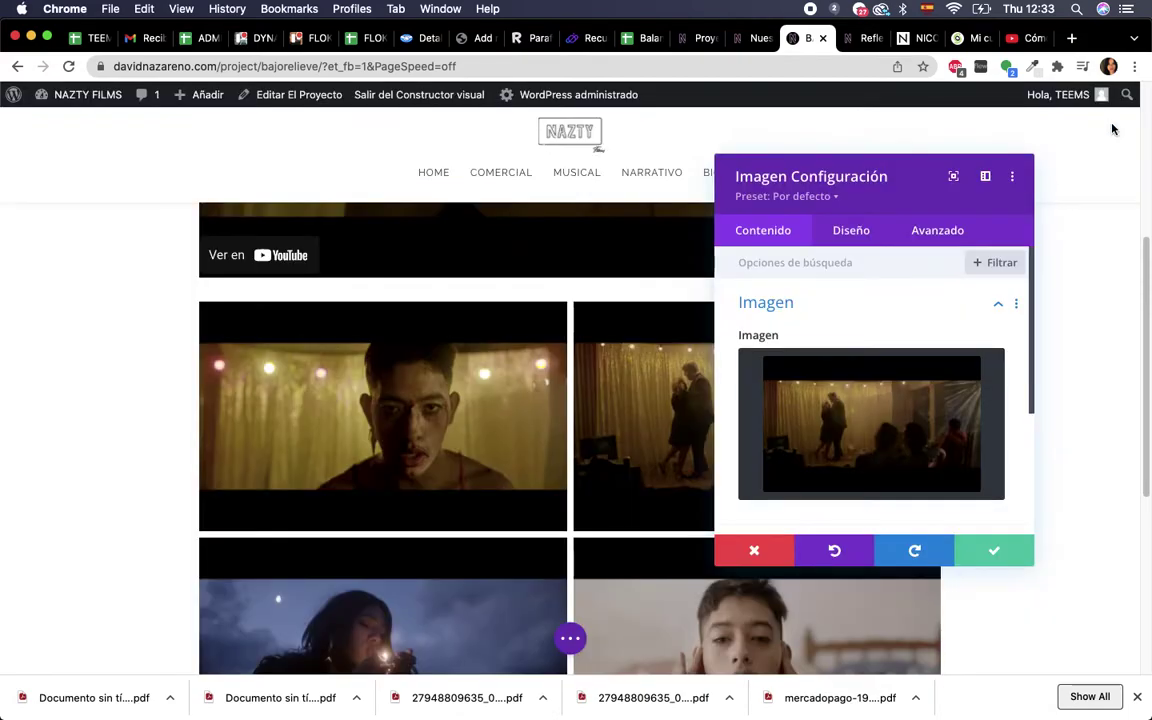
{"action": "left_click", "coordinate": [754, 550]}
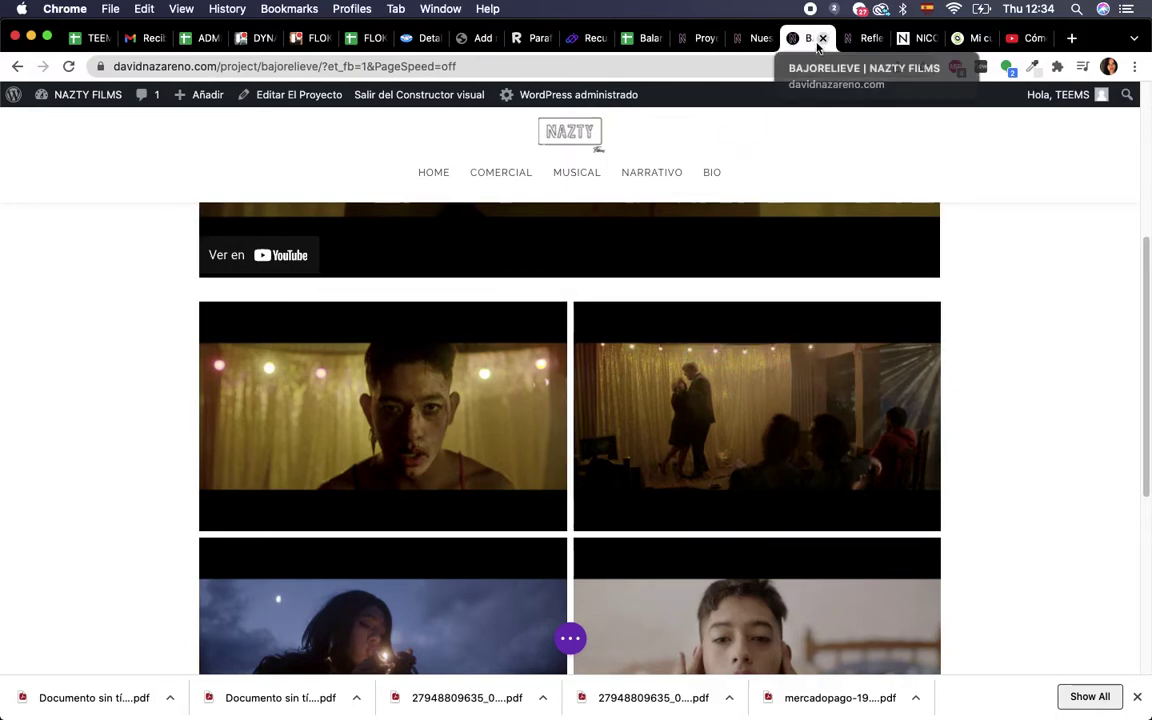
Save the BAJORELIEVE page and exit the visual builder
{"action": "left_click", "coordinate": [570, 638]}
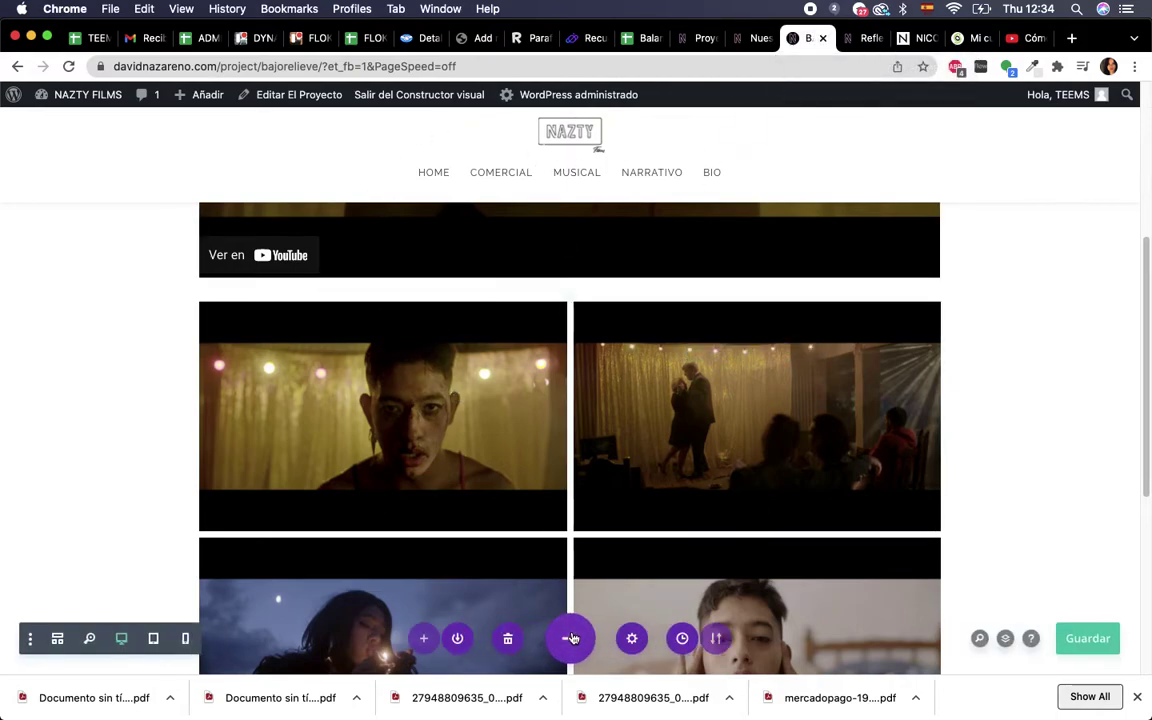
{"action": "left_click", "coordinate": [1076, 646]}
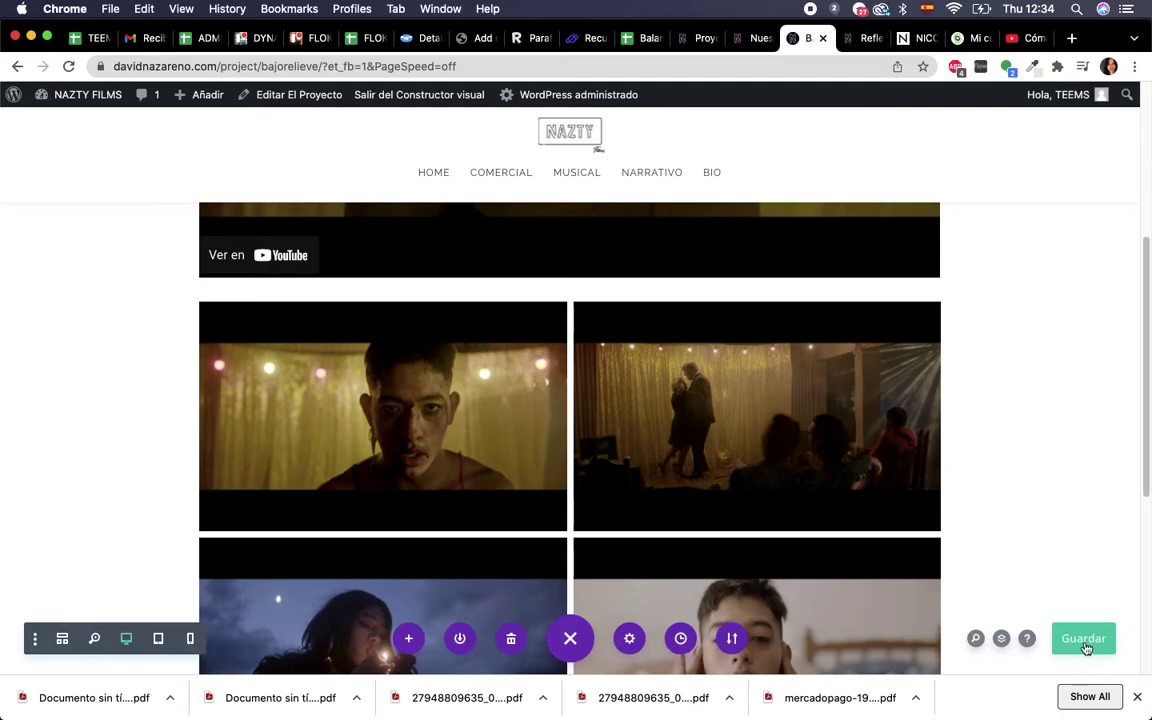
{"action": "left_click", "coordinate": [1085, 645]}
{"action": "left_click", "coordinate": [419, 97]}
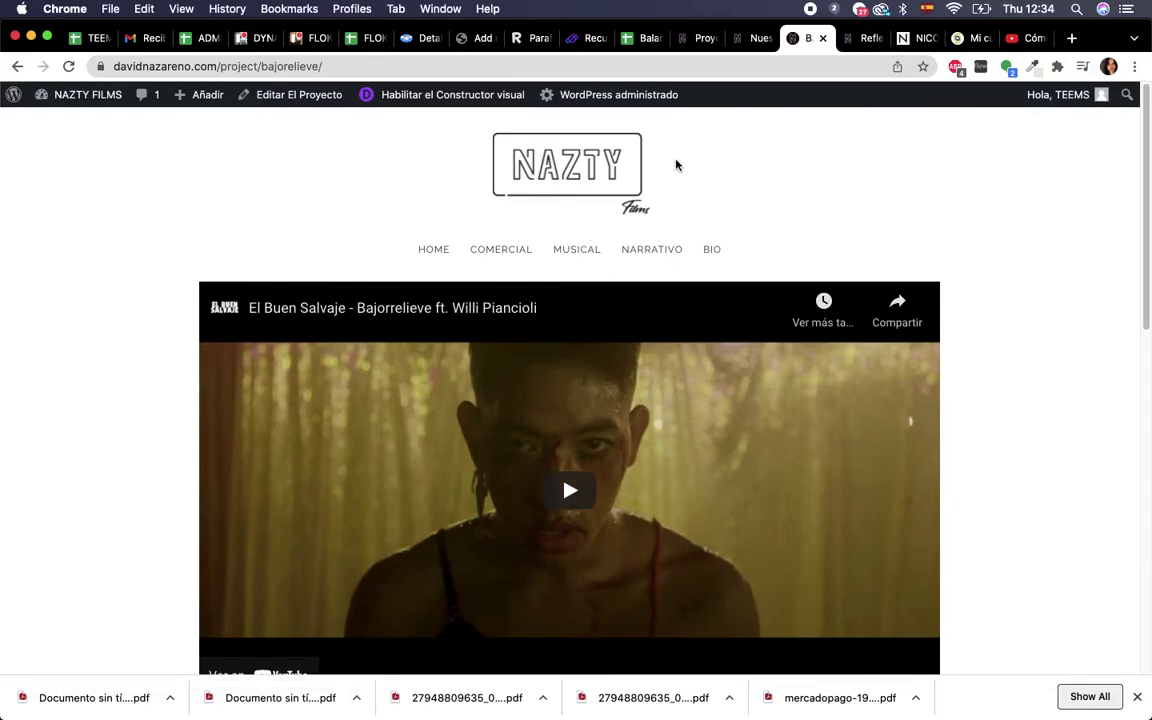
Add a new project titled "ejemplo" from the project list and open it in the Divi Builder
{"action": "left_click", "coordinate": [686, 42]}
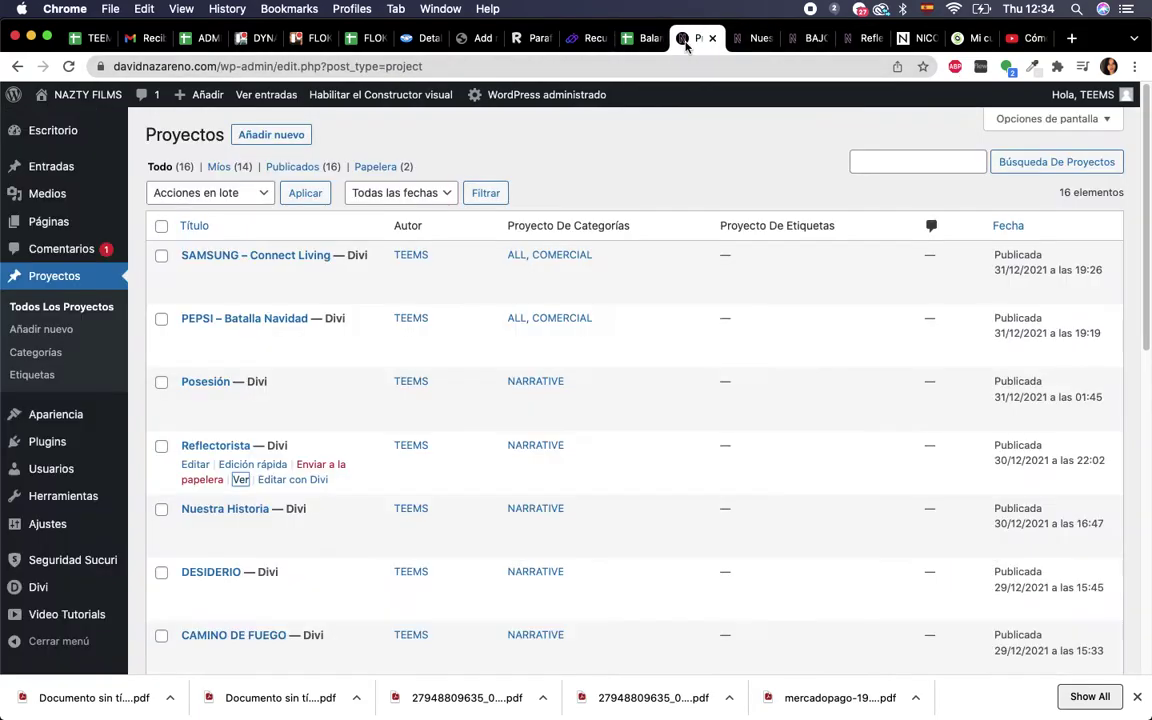
{"action": "left_click", "coordinate": [280, 135]}
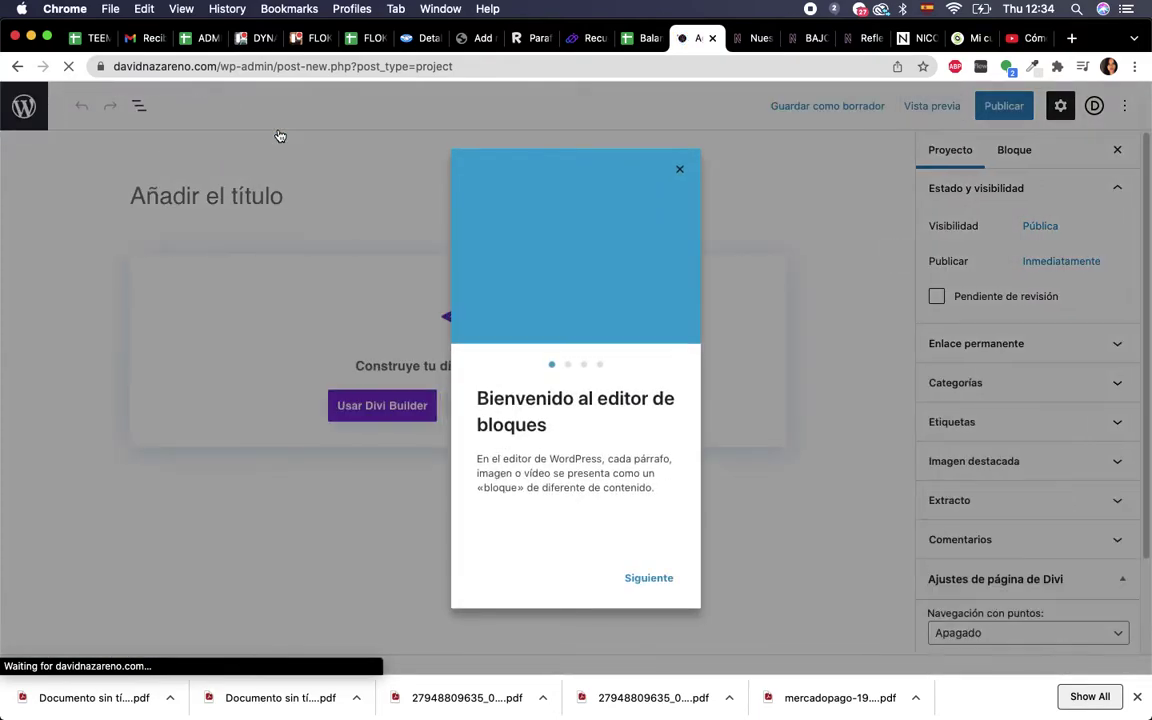
{"action": "left_click", "coordinate": [681, 171]}
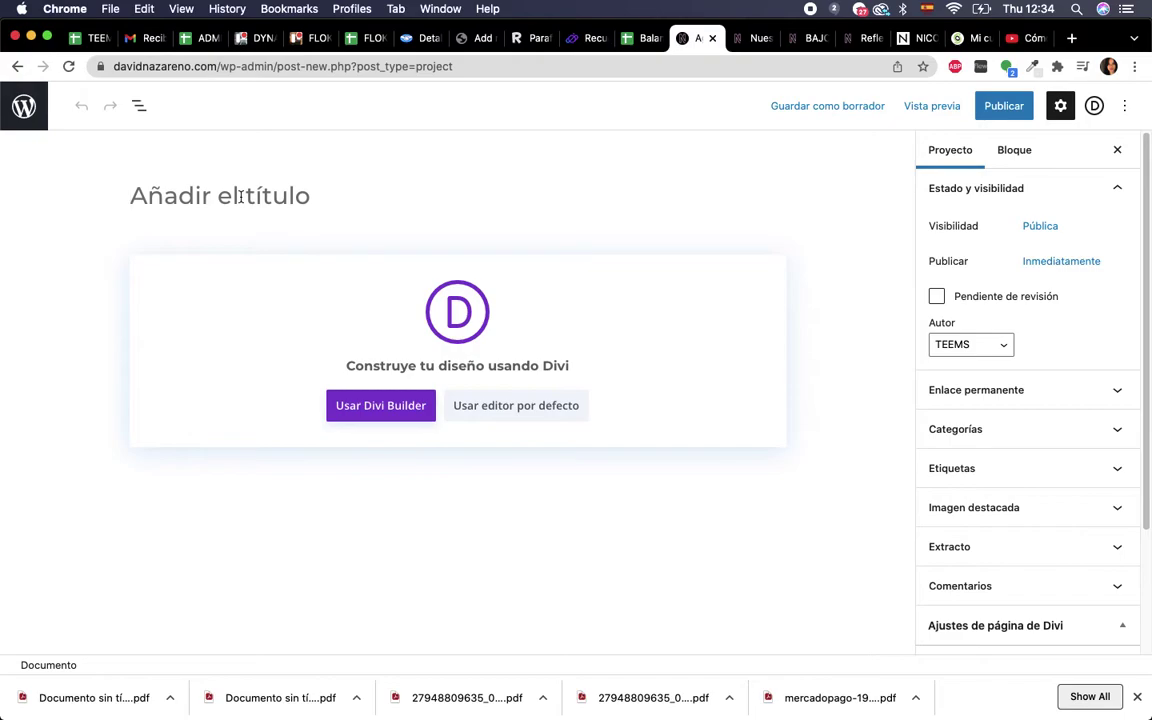
{"action": "type", "text": "ejemplo"}
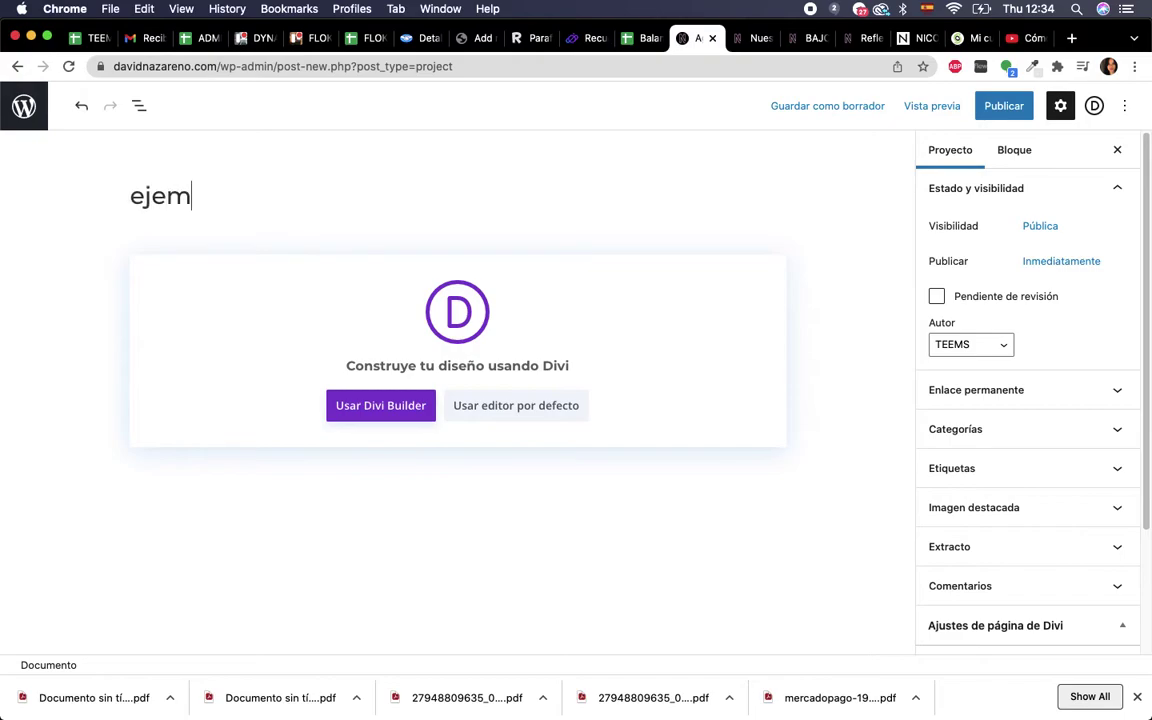
{"action": "left_click", "coordinate": [369, 406]}
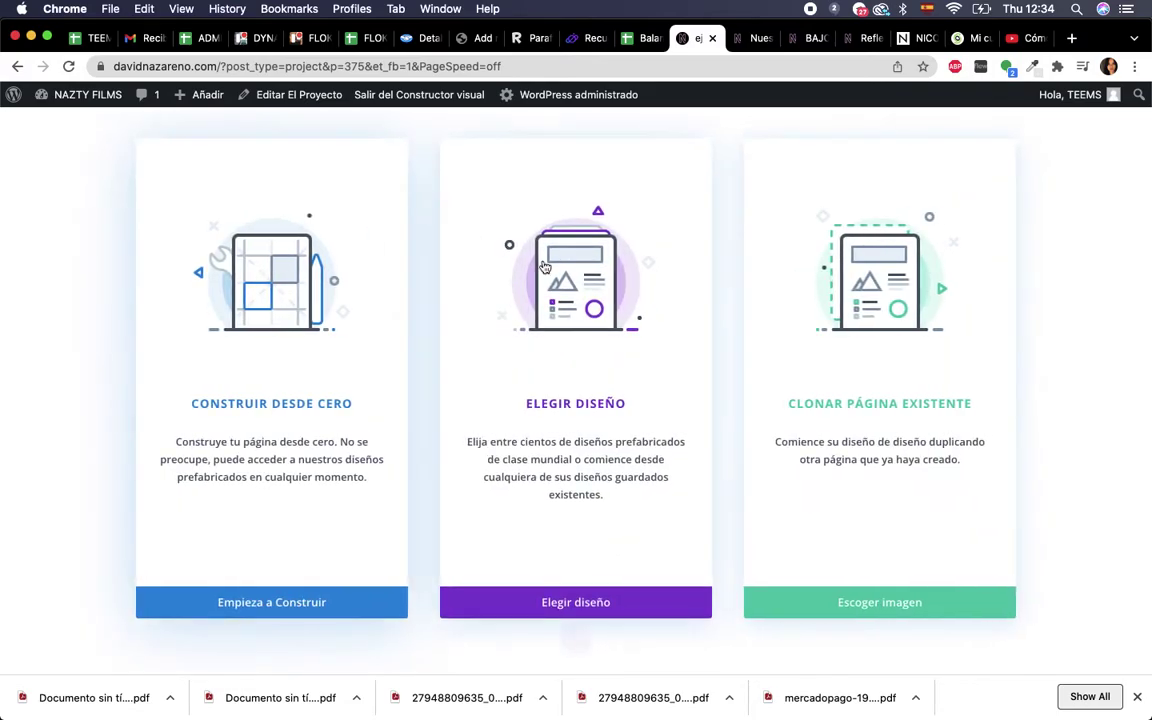
Load the layout of the existing Nuestra Historia project into the new project from the layout library
{"action": "left_click", "coordinate": [551, 603]}
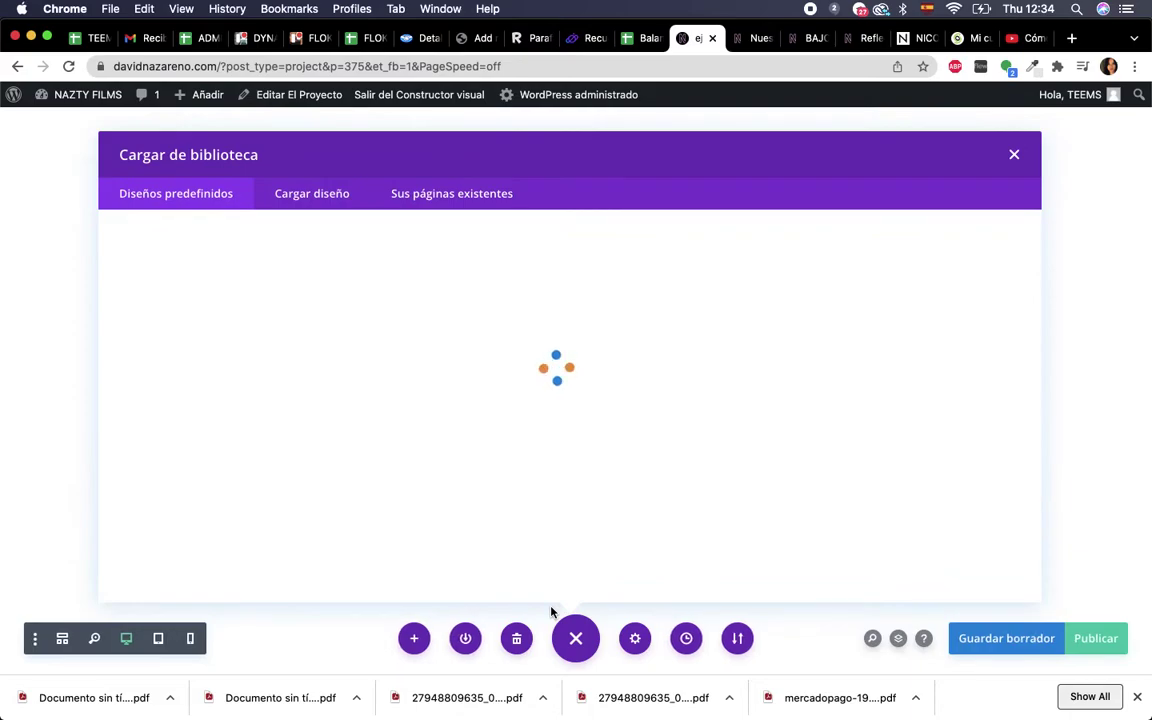
{"action": "left_click", "coordinate": [410, 196]}
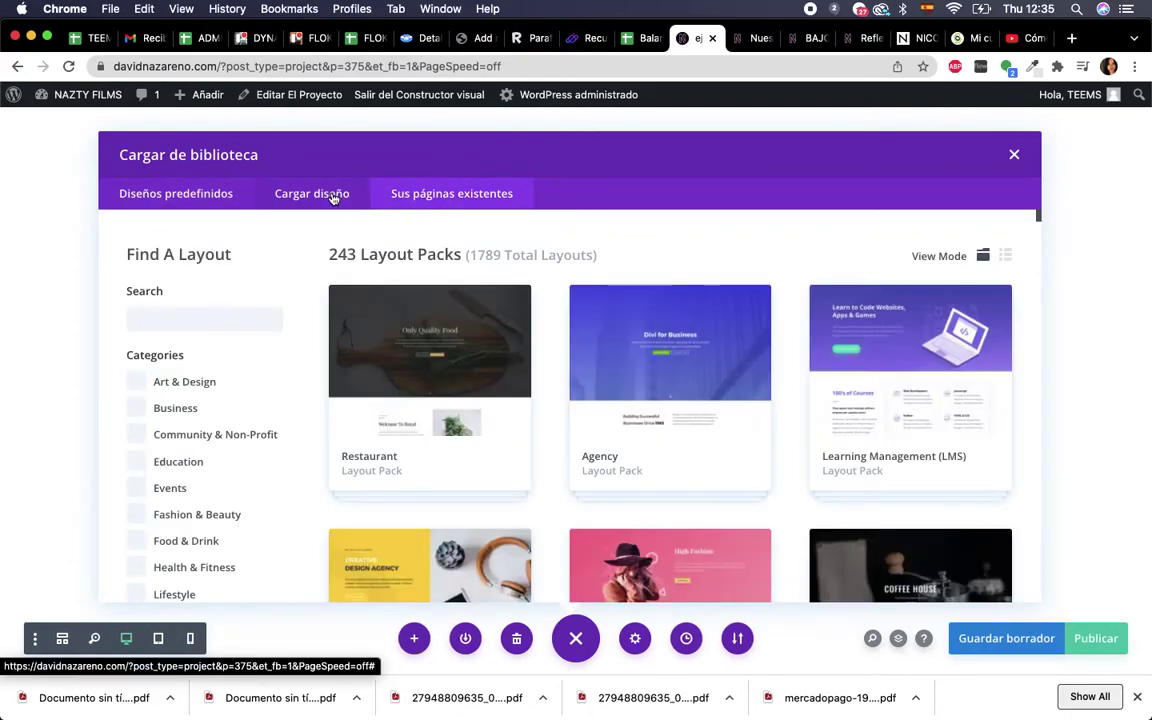
{"action": "left_click", "coordinate": [334, 198]}
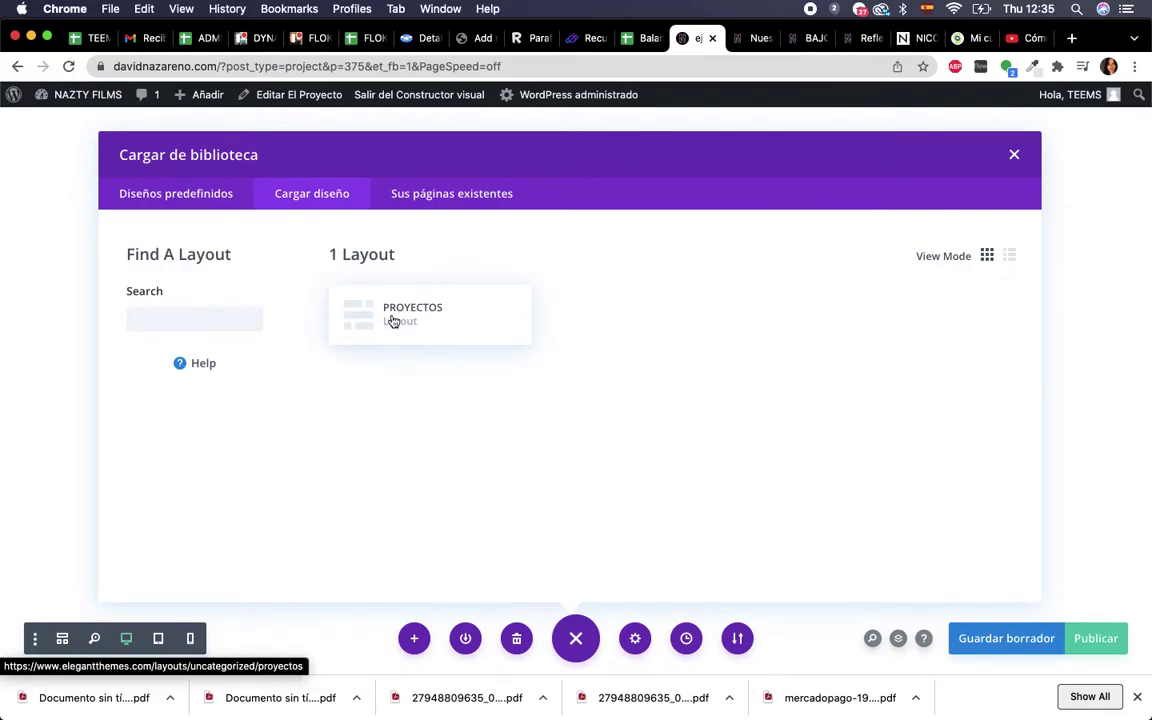
{"action": "left_click", "coordinate": [427, 196]}
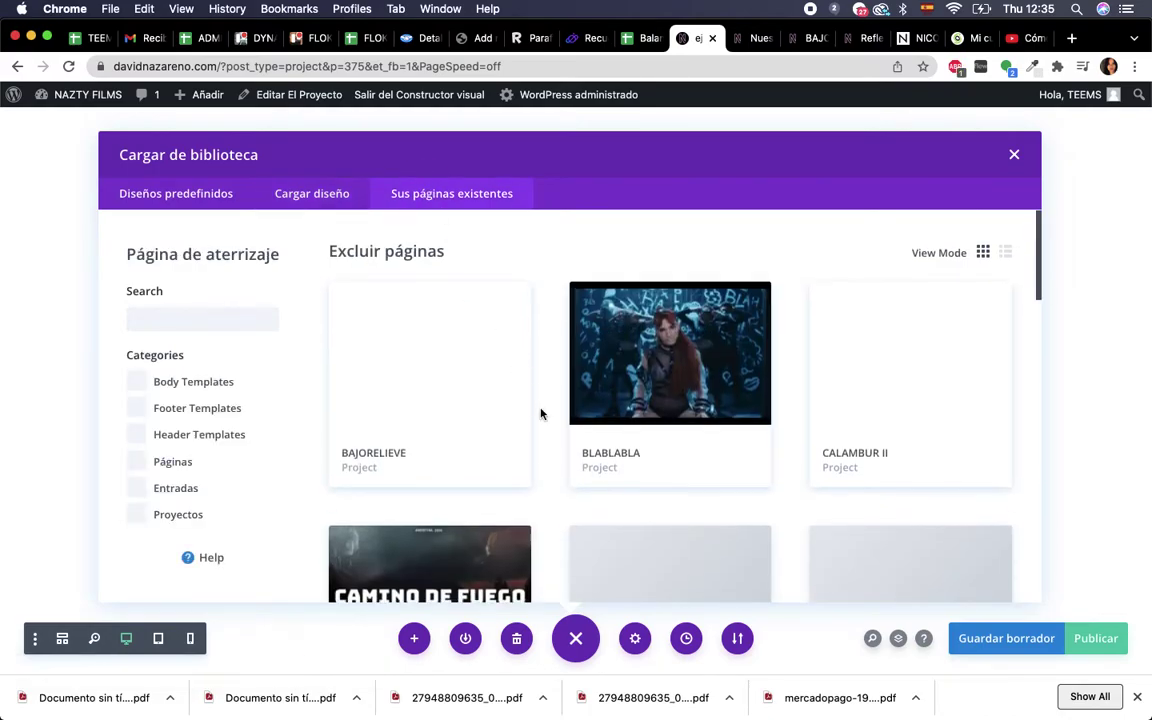
{"action": "scroll", "coordinate": [540, 413], "scroll_direction": "down", "scroll_amount": 3}
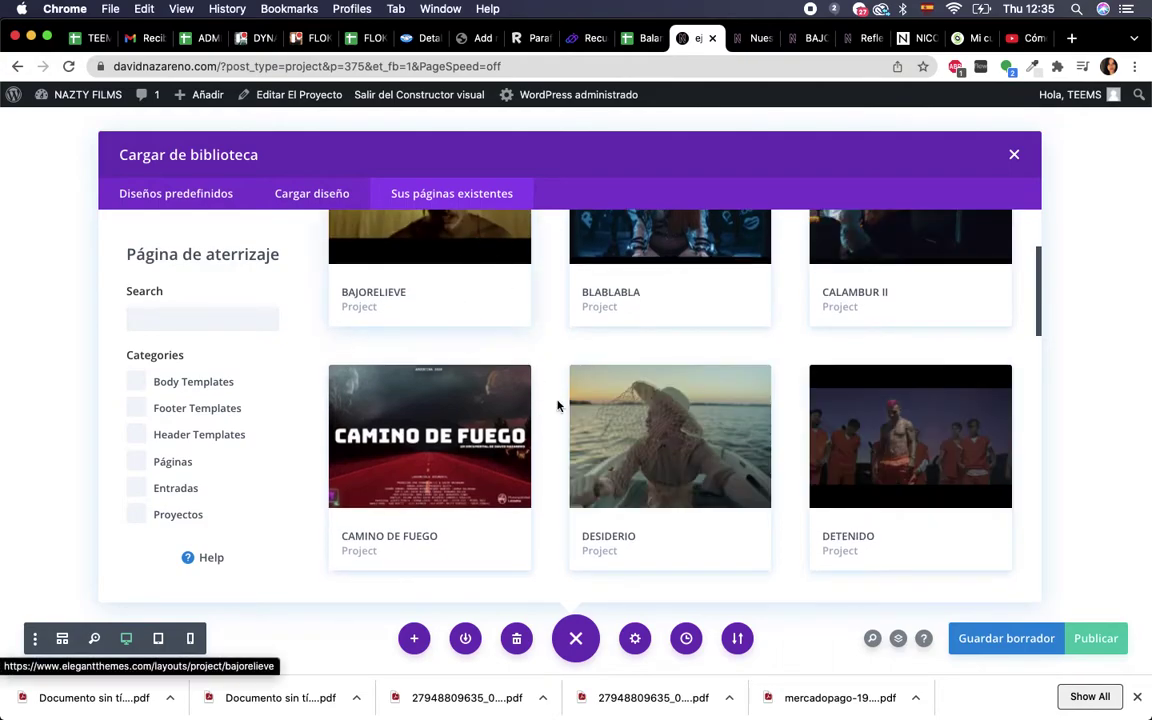
{"action": "scroll", "coordinate": [558, 404], "scroll_direction": "down", "scroll_amount": 3}
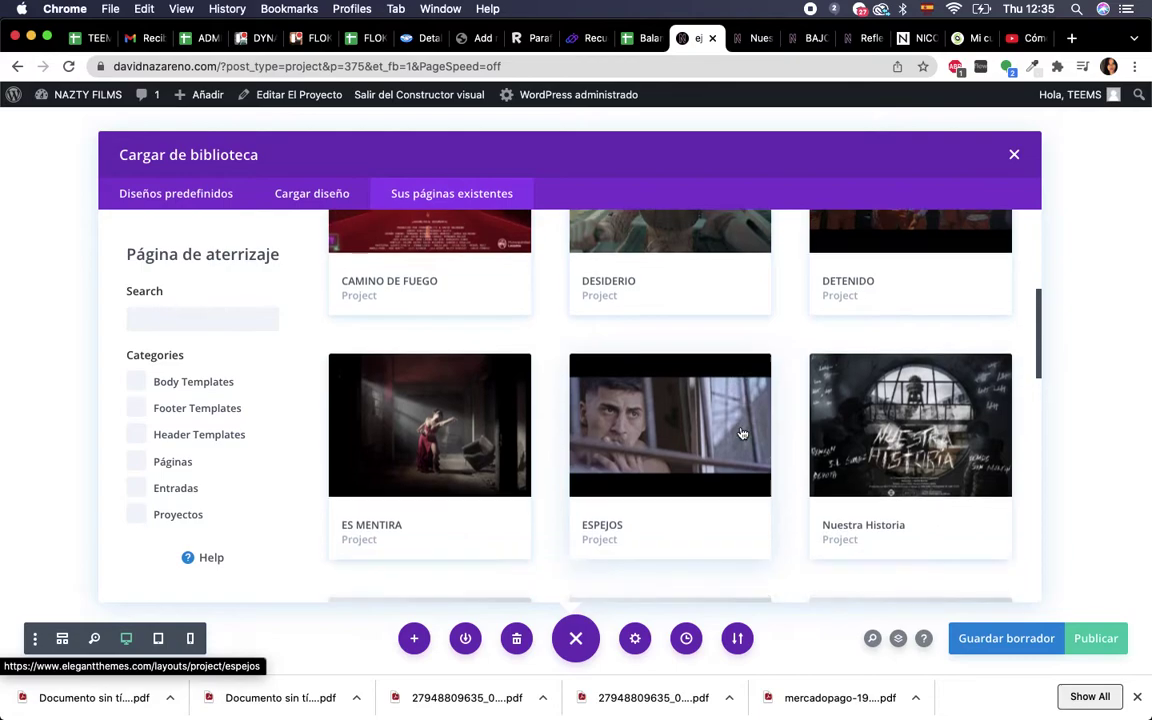
{"action": "scroll", "coordinate": [708, 410], "scroll_direction": "down", "scroll_amount": 2}
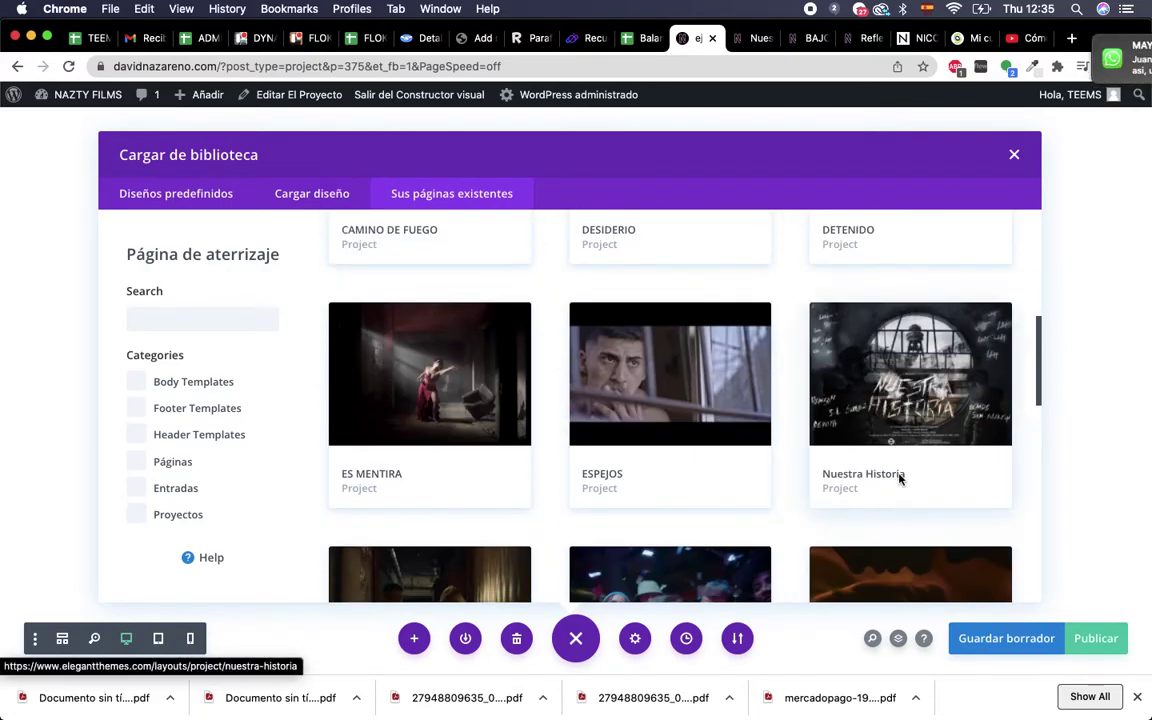
{"action": "scroll", "coordinate": [645, 460], "scroll_direction": "down", "scroll_amount": 4}
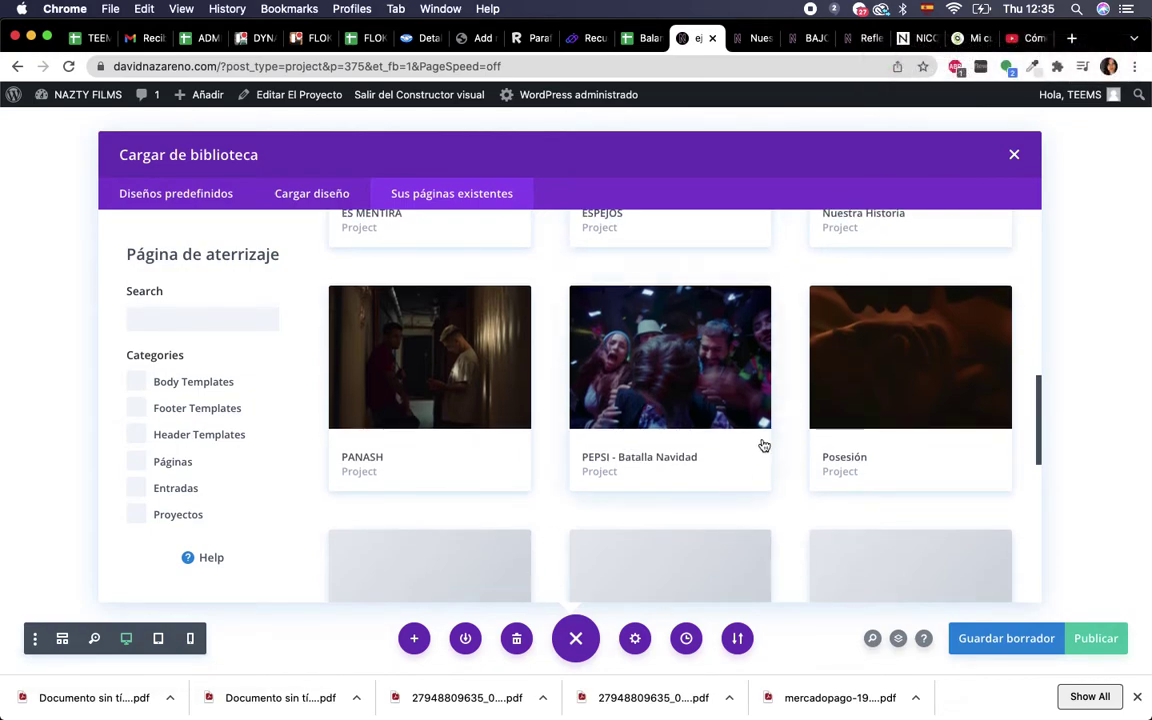
{"action": "scroll", "coordinate": [763, 445], "scroll_direction": "down", "scroll_amount": 1}
{"action": "scroll", "coordinate": [976, 216], "scroll_direction": "up", "scroll_amount": 3}
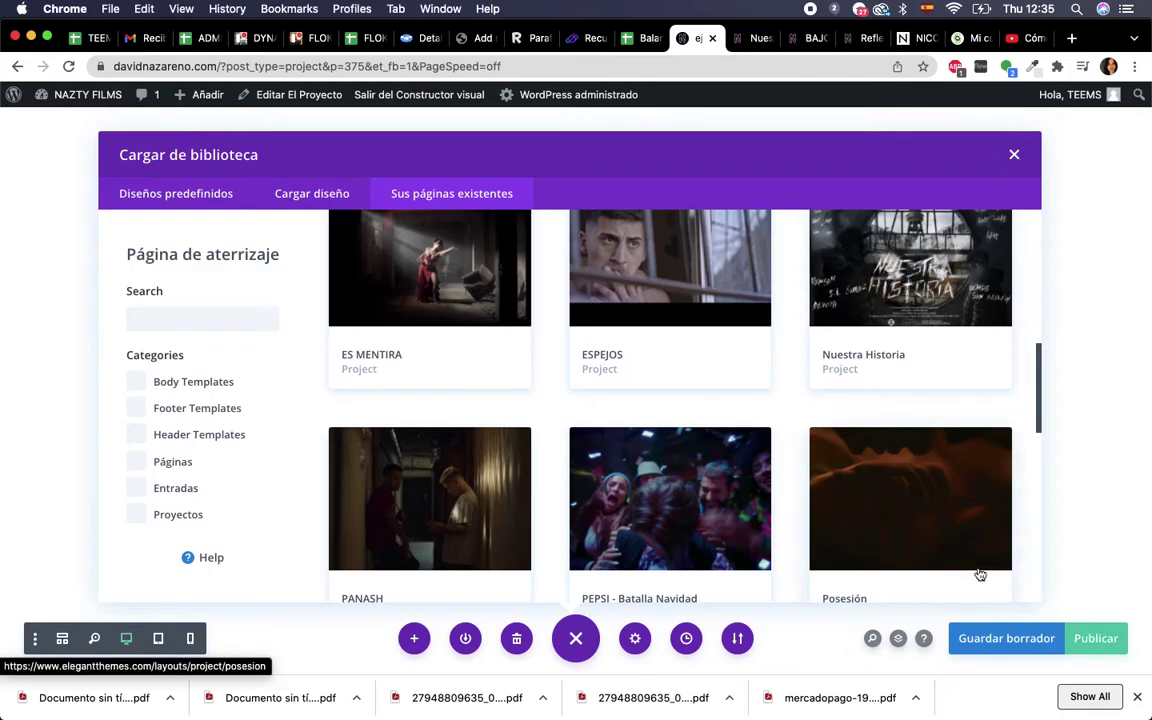
{"action": "left_click", "coordinate": [950, 349]}
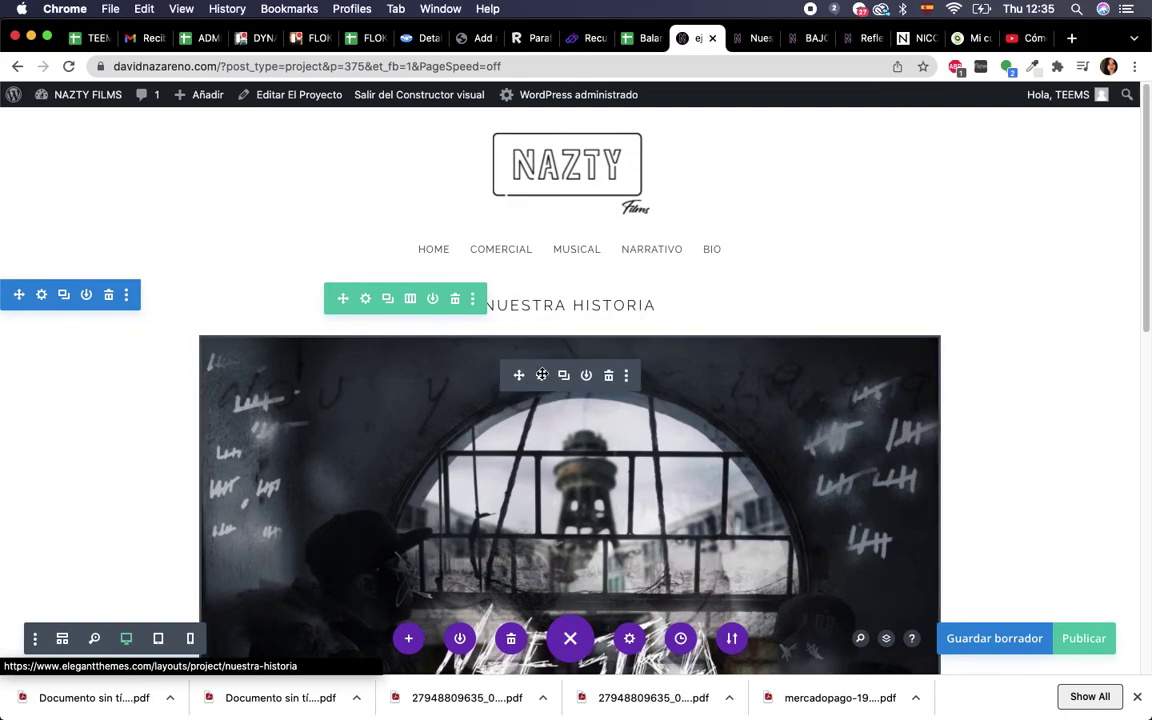
Inspect the main image's settings and the NUESTRA HISTORIA title's text settings, leaving both without changes
{"action": "left_click", "coordinate": [541, 374]}
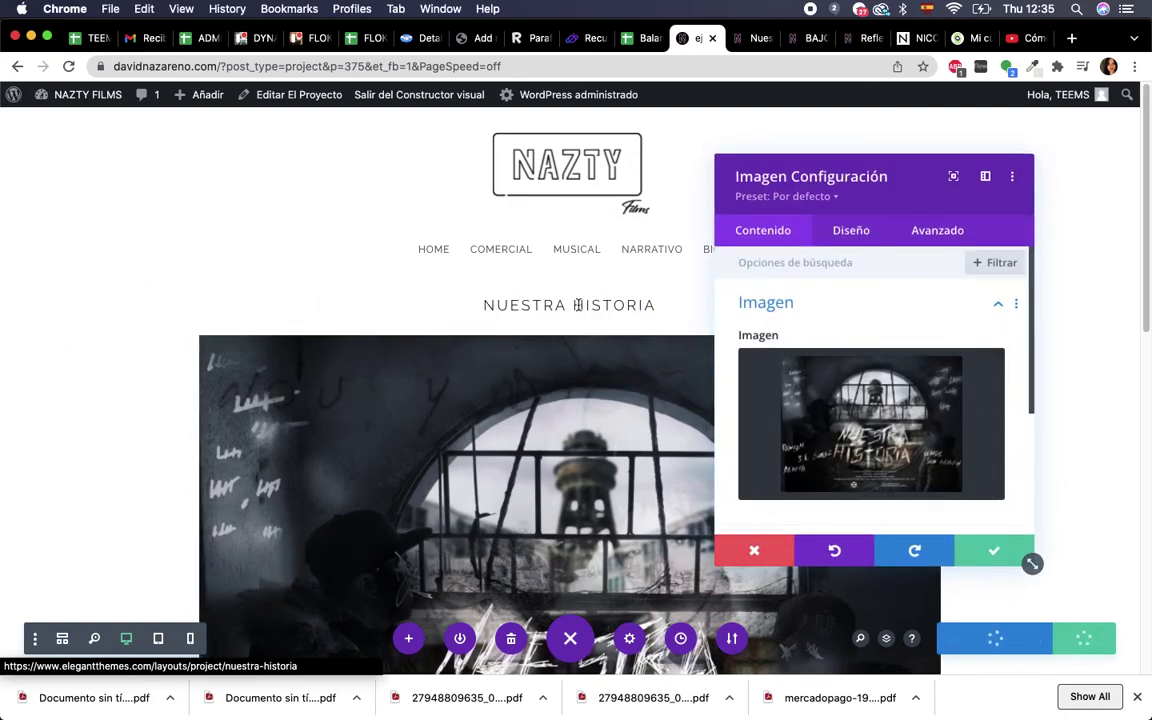
{"action": "left_click", "coordinate": [542, 305]}
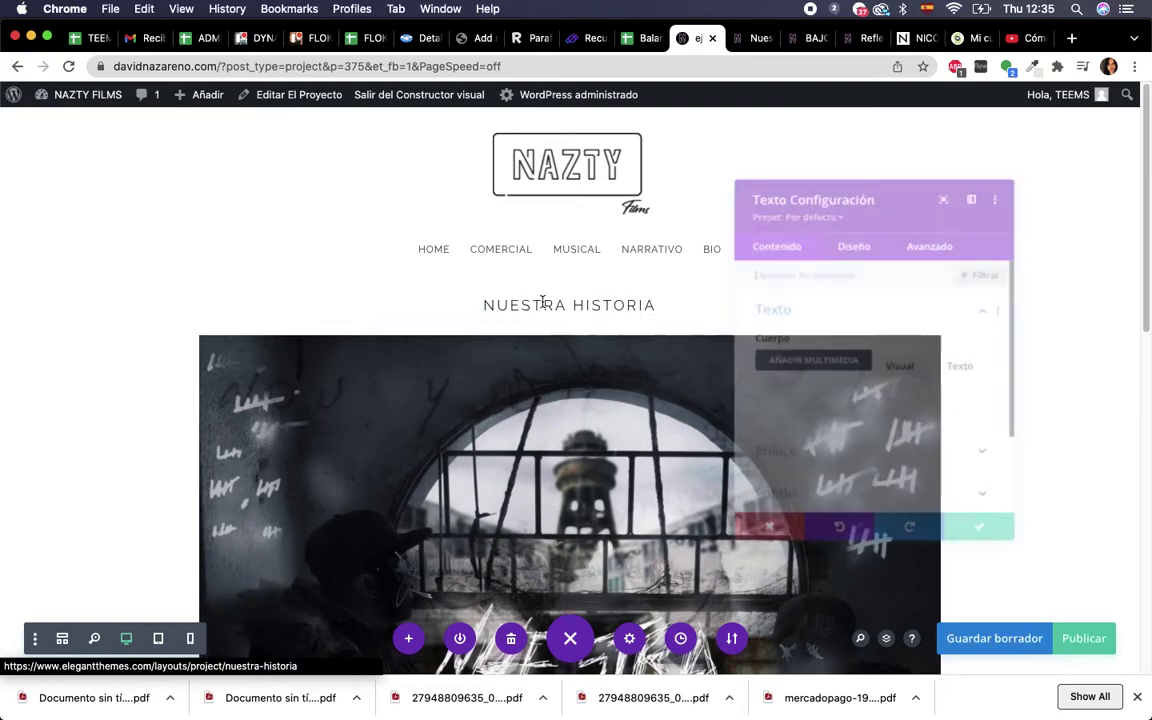
{"action": "scroll", "coordinate": [880, 434], "scroll_direction": "down", "scroll_amount": 2}
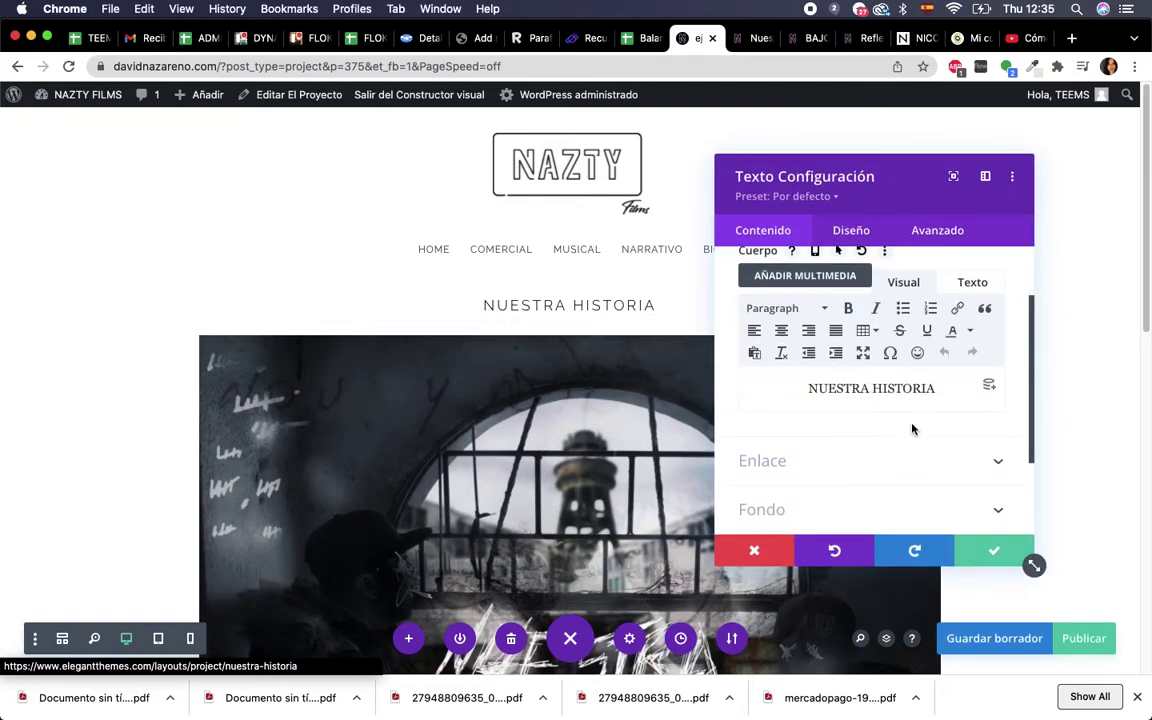
{"action": "left_click_drag", "start_coordinate": [937, 393], "coordinate": [800, 385]}
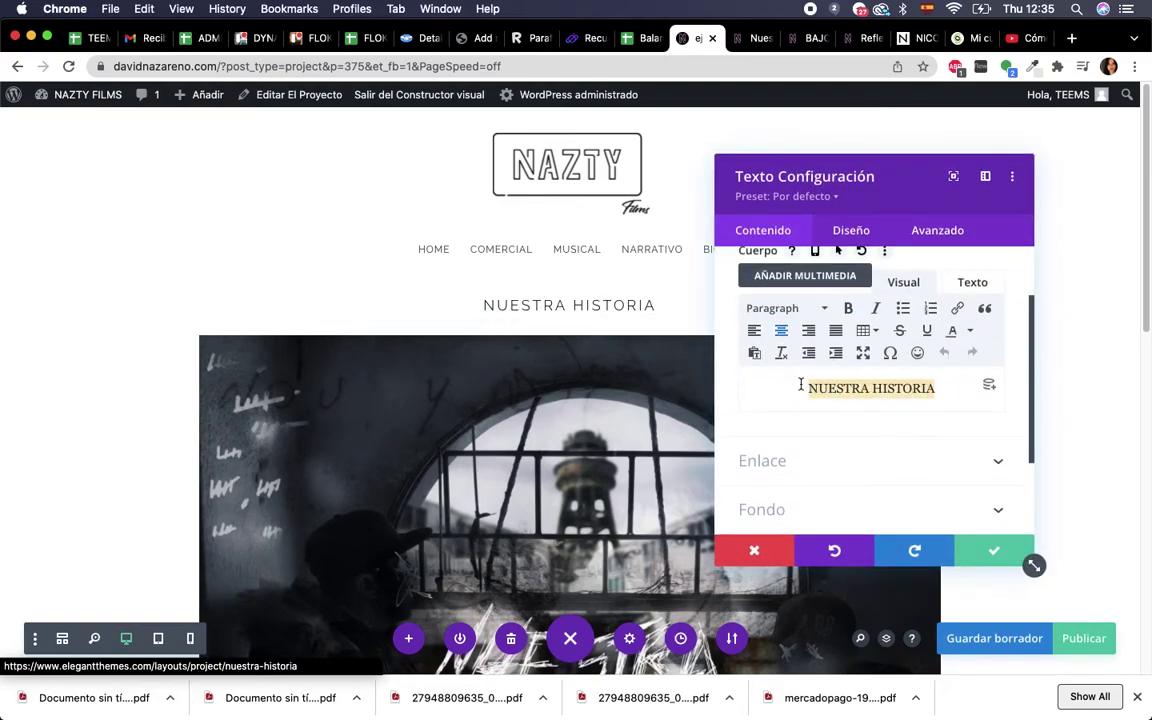
{"action": "left_click", "coordinate": [757, 550]}
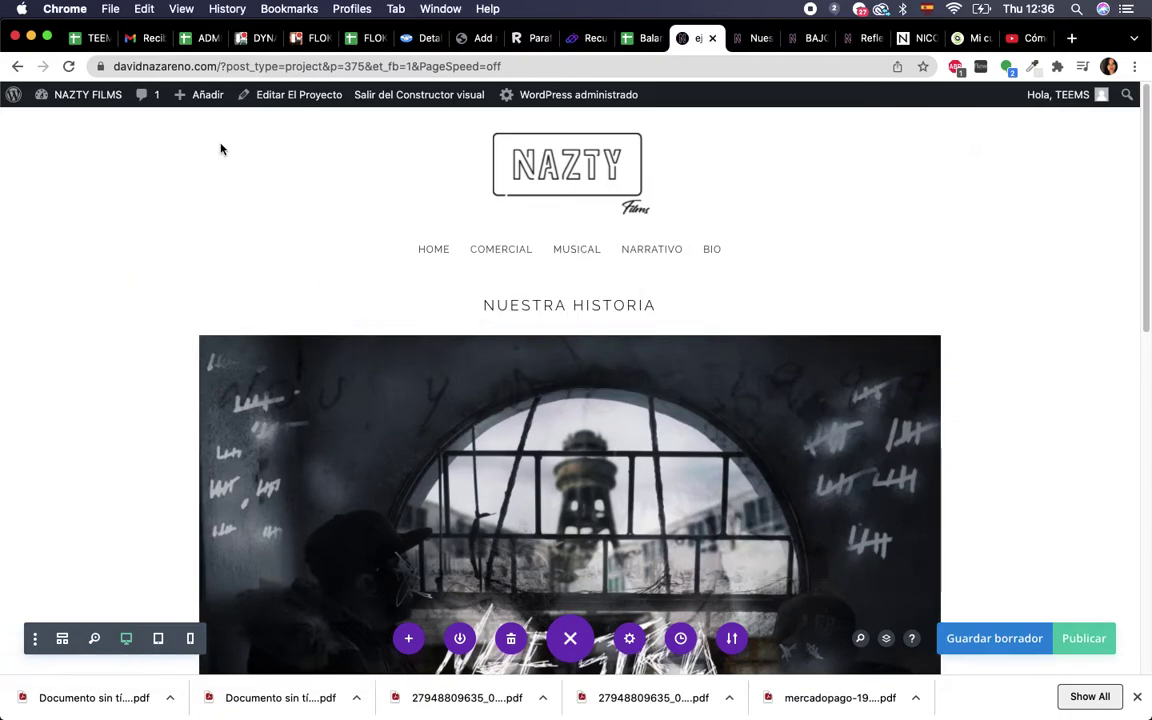
Exit the visual builder discarding the changes and open the project categories from the site's dashboard
{"action": "left_click", "coordinate": [422, 95]}
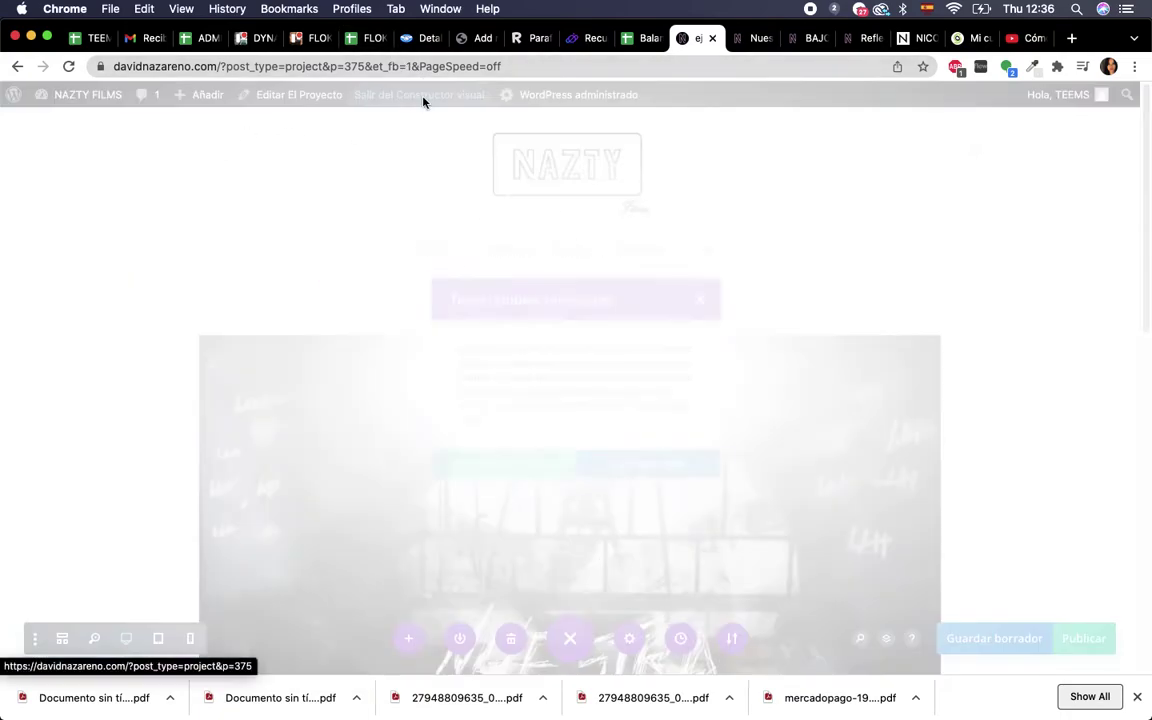
{"action": "left_click", "coordinate": [510, 473]}
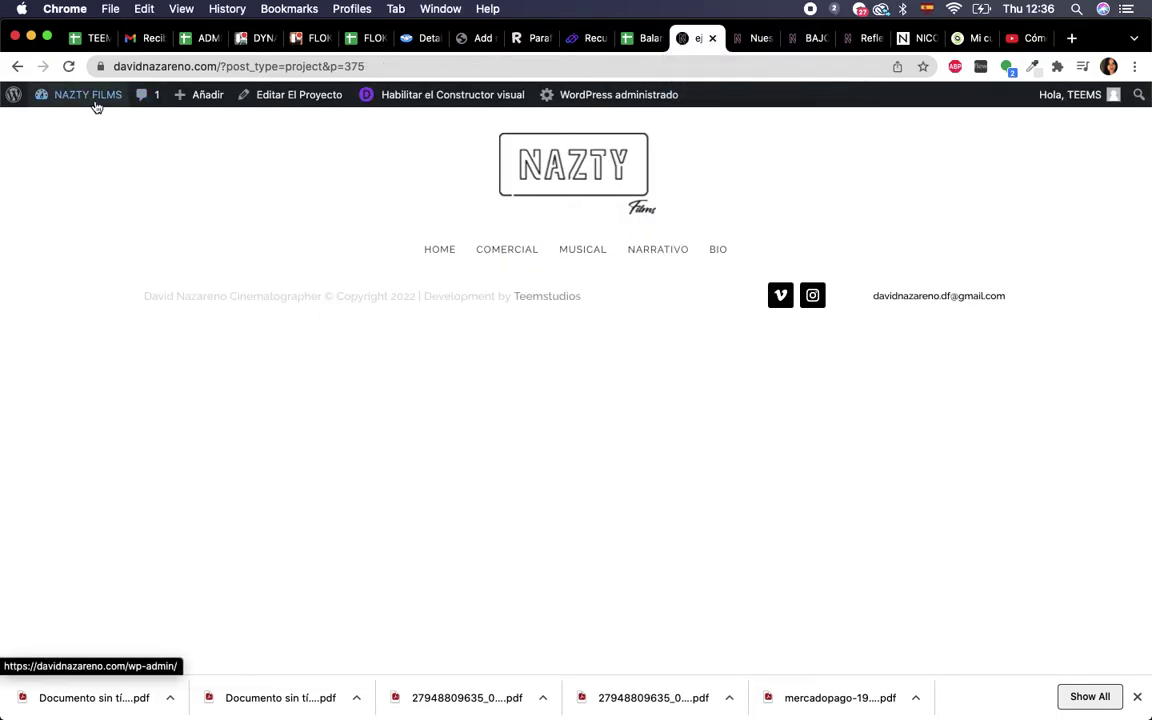
{"action": "mouse_move", "coordinate": [92, 104]}
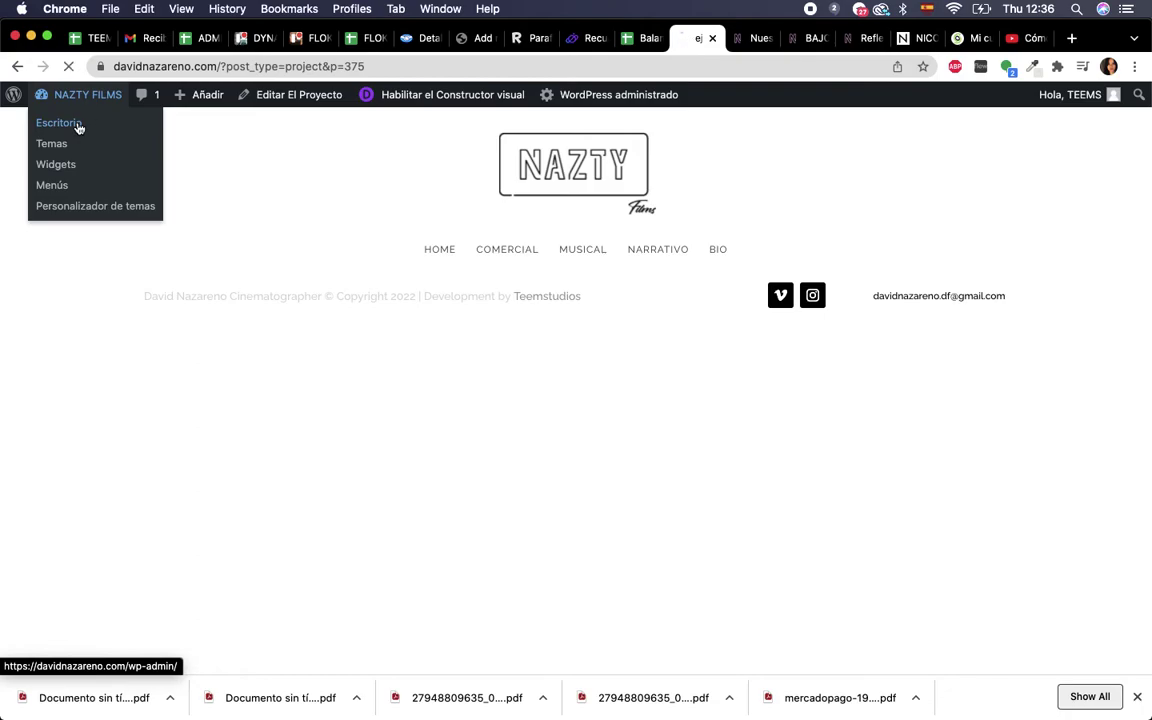
{"action": "left_click", "coordinate": [78, 127]}
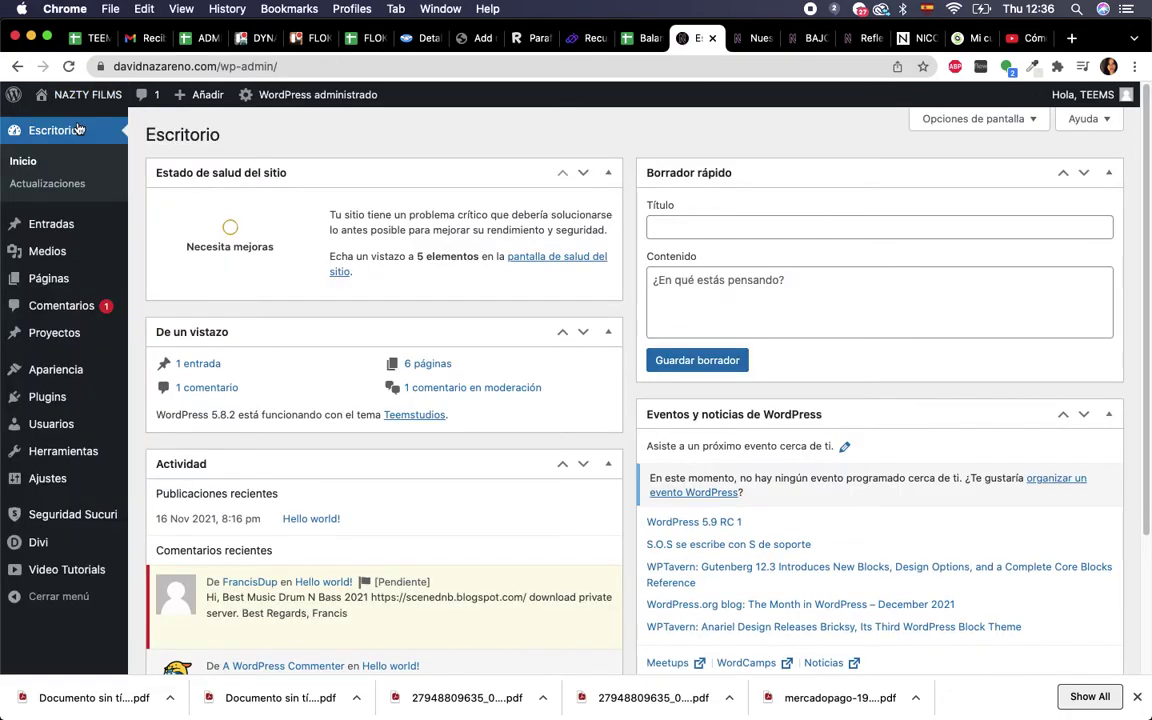
{"action": "mouse_move", "coordinate": [58, 340]}
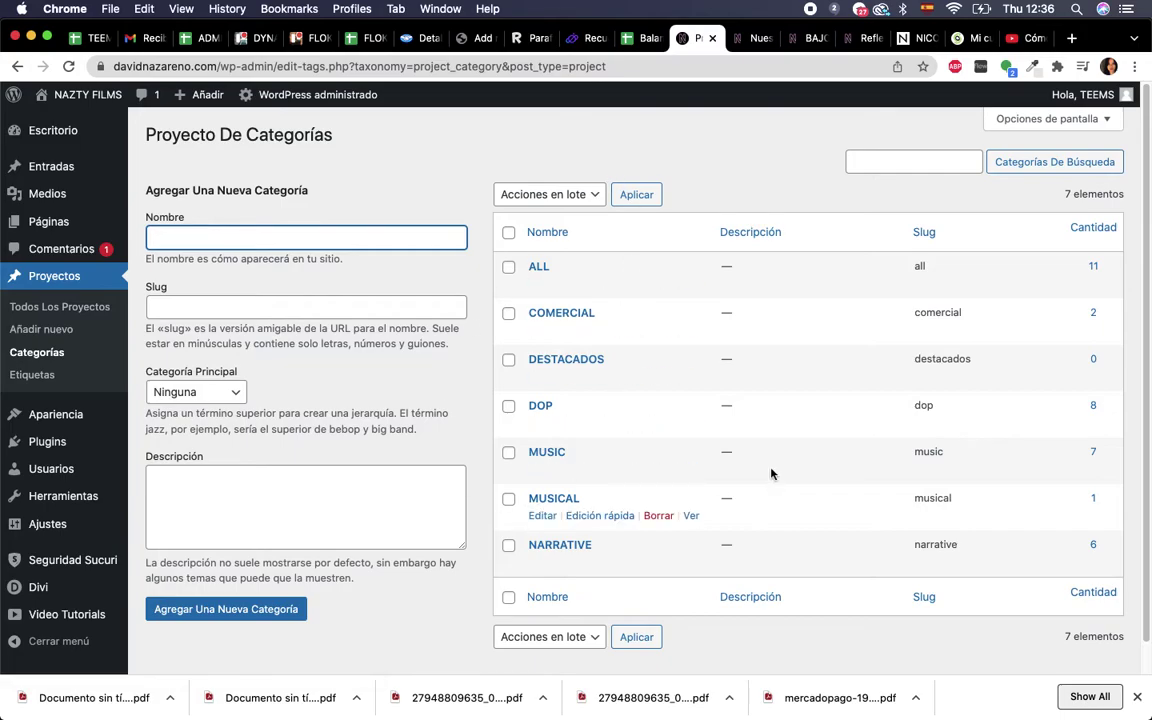
Examine how projects are grouped on the live site's home and Comercial pages
{"action": "left_click", "coordinate": [752, 38]}
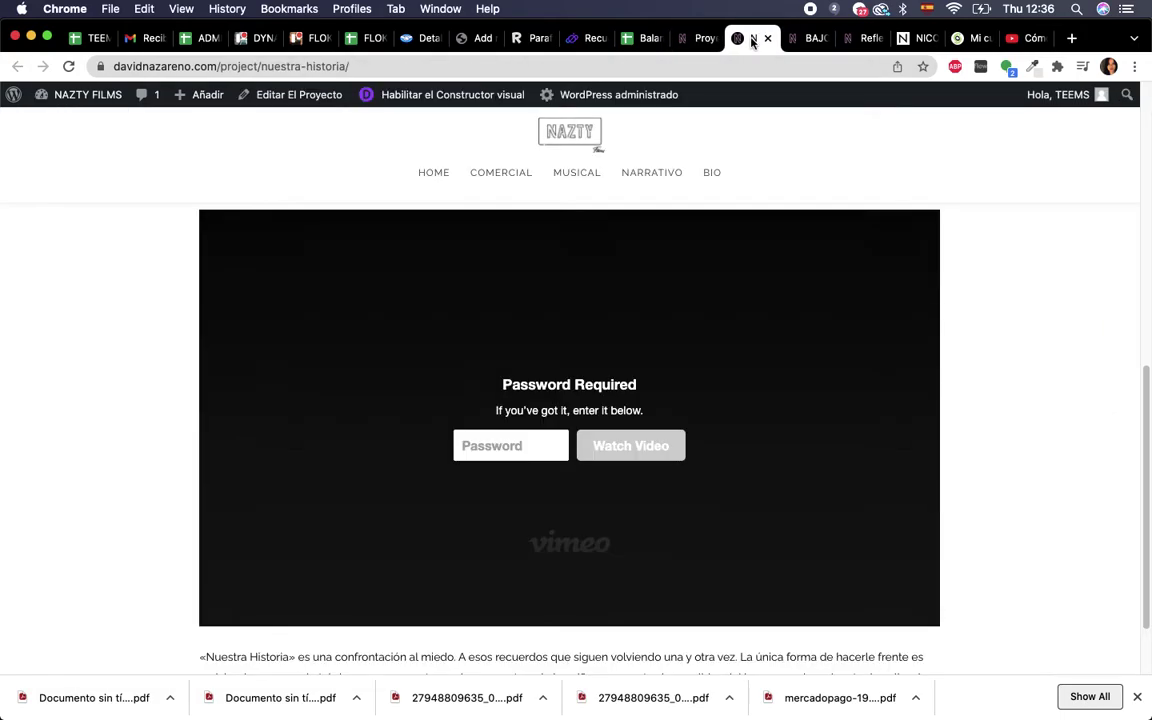
{"action": "left_click", "coordinate": [576, 129]}
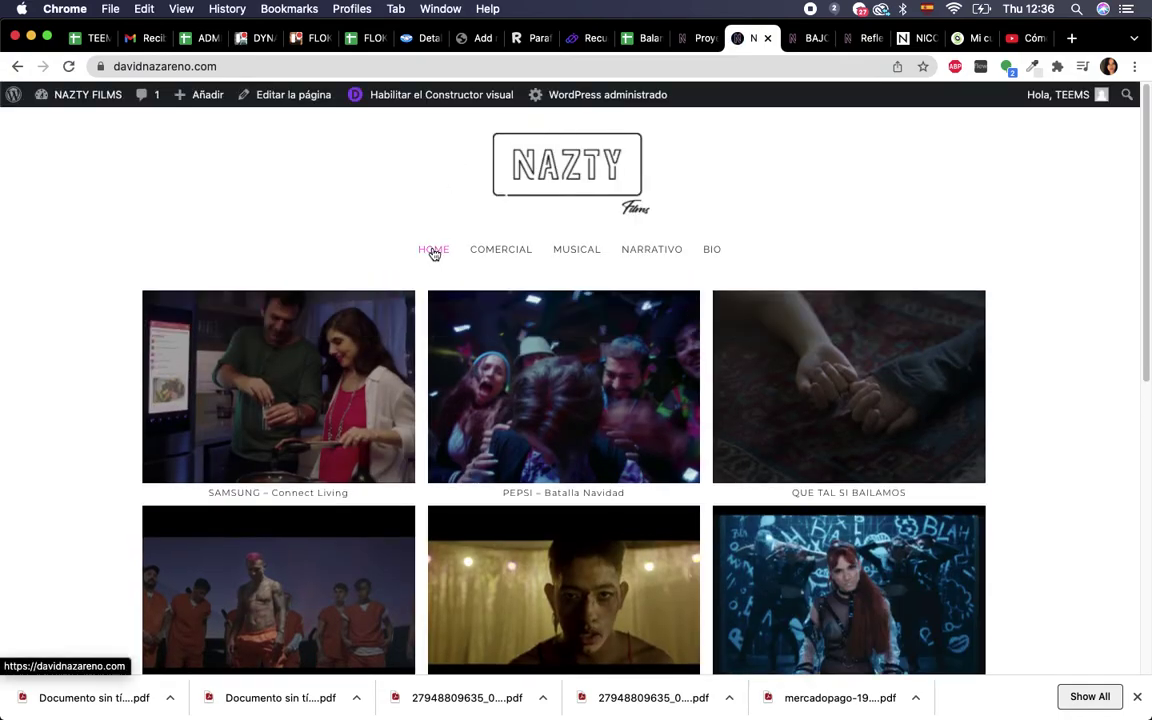
{"action": "scroll", "coordinate": [502, 435], "scroll_direction": "down", "scroll_amount": 10}
{"action": "scroll", "coordinate": [502, 432], "scroll_direction": "up", "scroll_amount": 10}
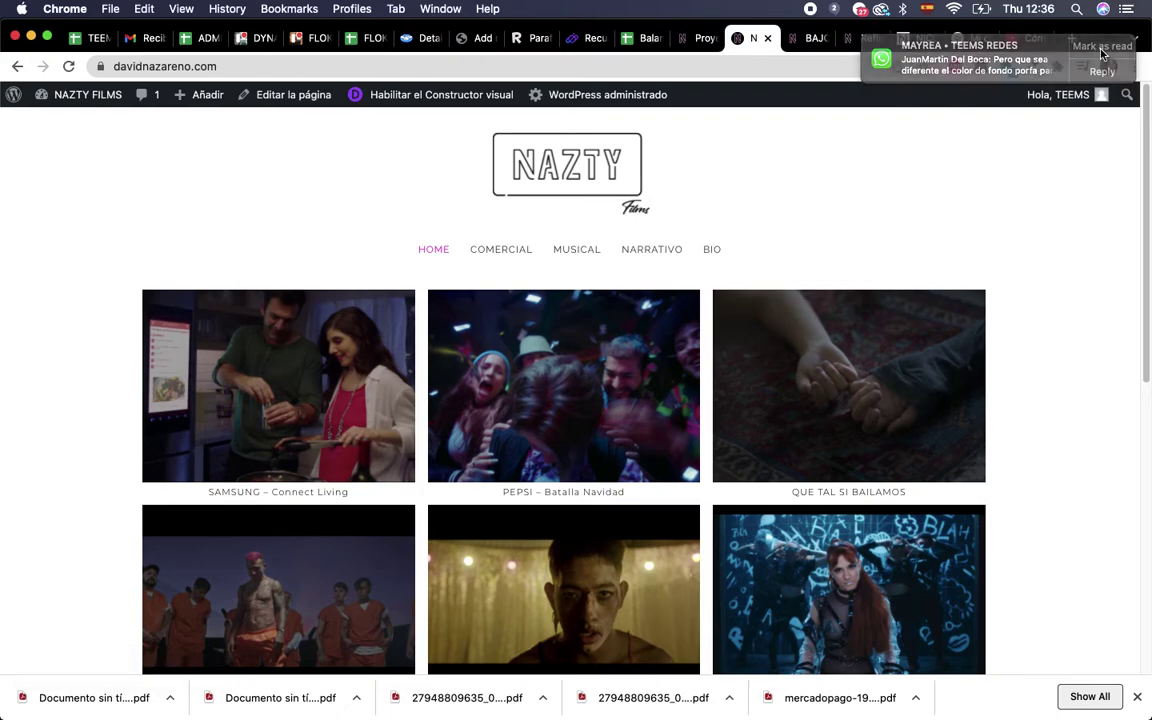
{"action": "left_click", "coordinate": [1102, 46]}
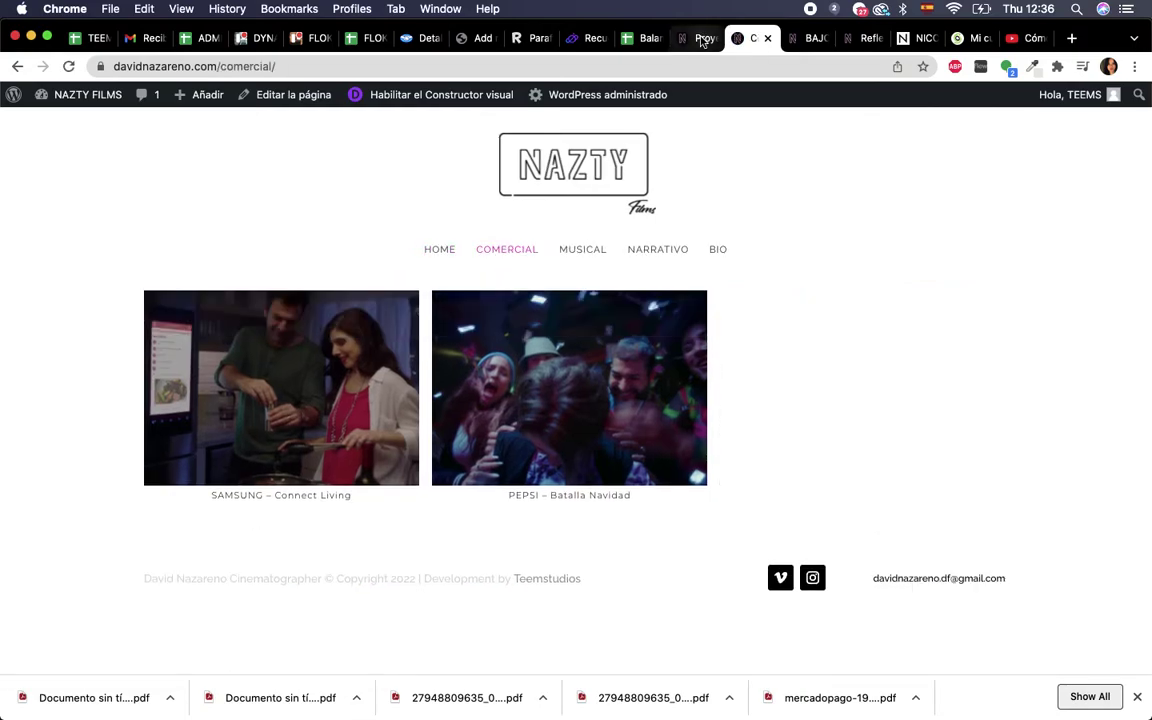
Move the ejemplo draft to the trash from the list of all projects
{"action": "left_click", "coordinate": [702, 39]}
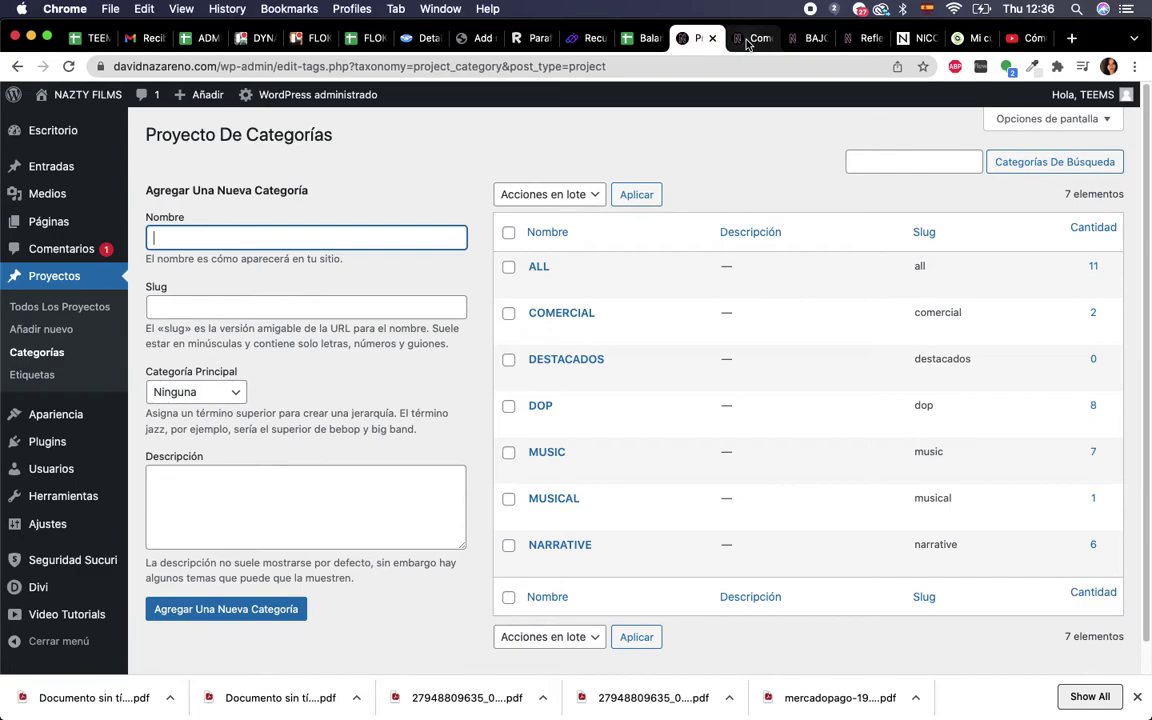
{"action": "left_click", "coordinate": [50, 310]}
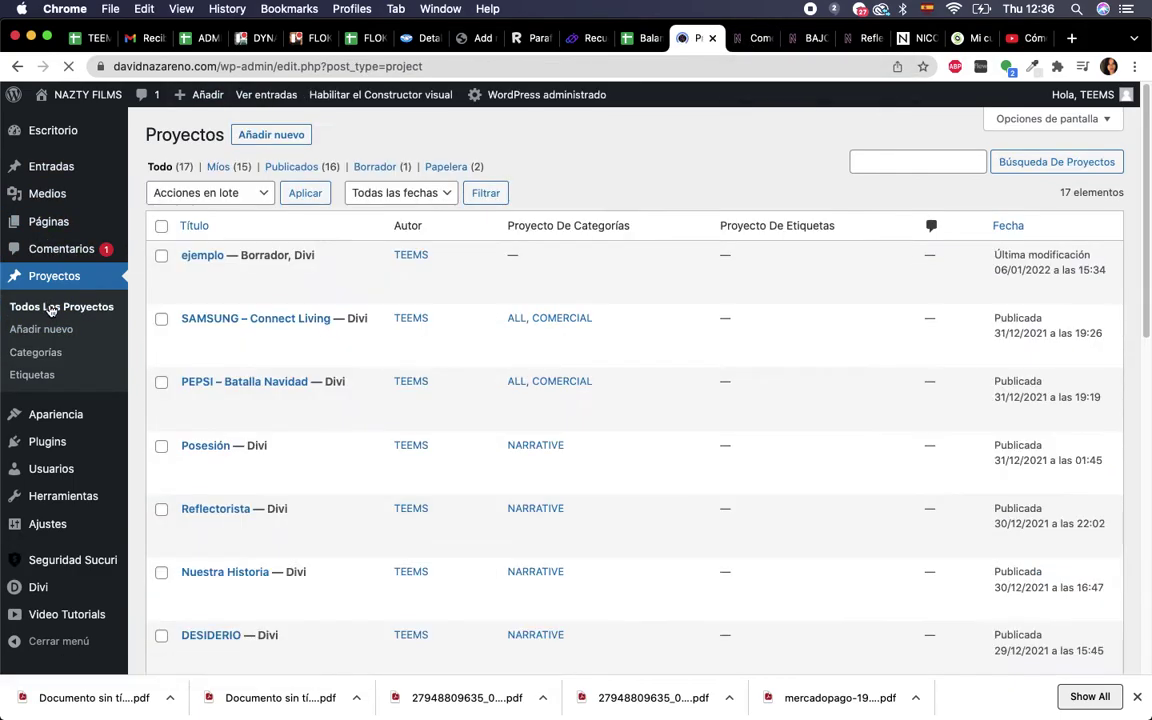
{"action": "left_click", "coordinate": [212, 291]}
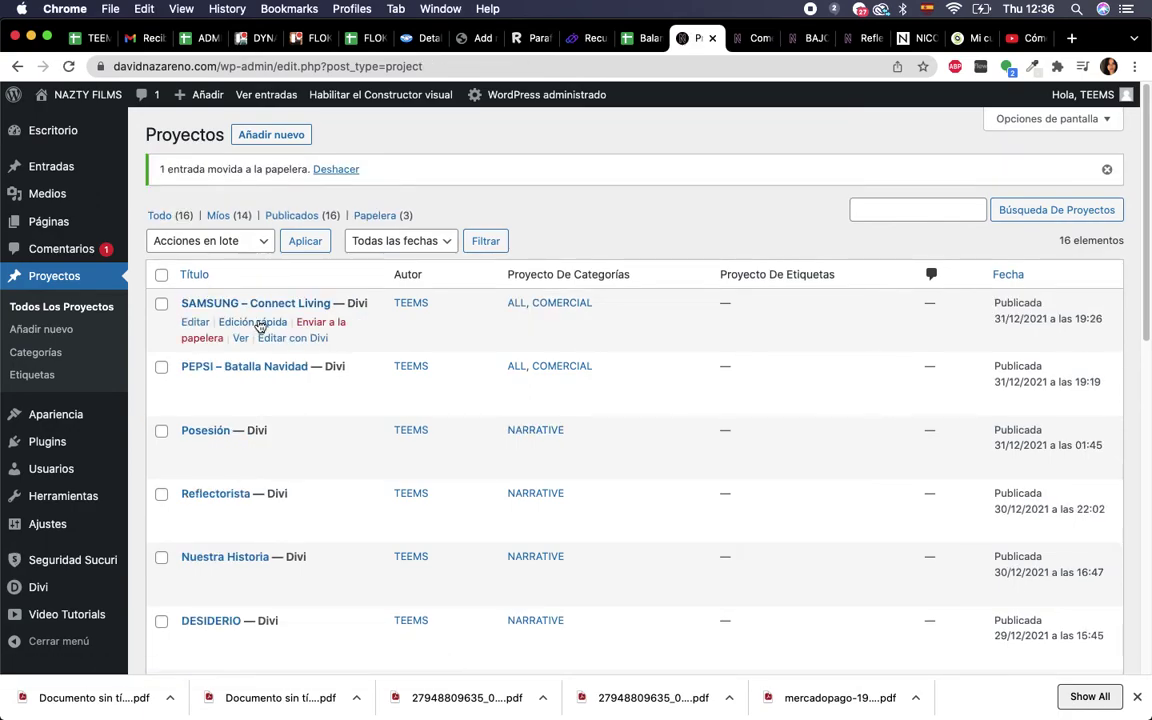
Inspect the category options in the SAMSUNG – Connect Living project's quick edit form, leaving it without changes
{"action": "left_click", "coordinate": [255, 324]}
{"action": "scroll", "coordinate": [560, 370], "scroll_direction": "down", "scroll_amount": 2}
{"action": "scroll", "coordinate": [563, 380], "scroll_direction": "up", "scroll_amount": 2}
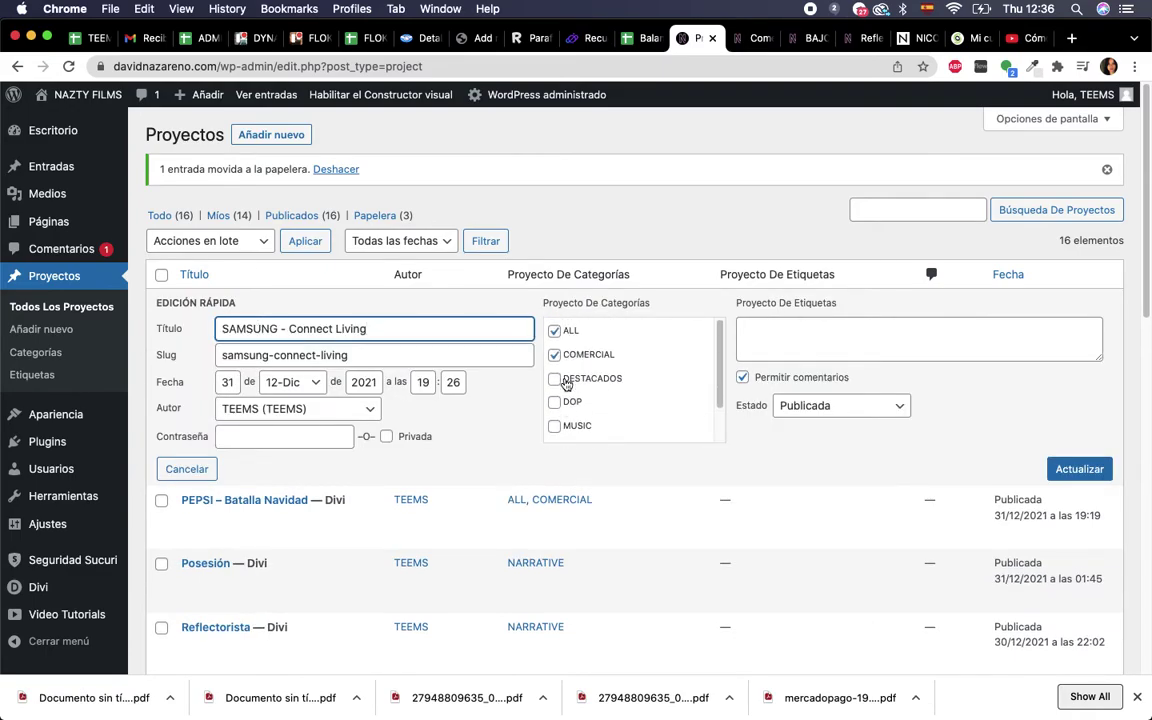
{"action": "left_click", "coordinate": [187, 469]}
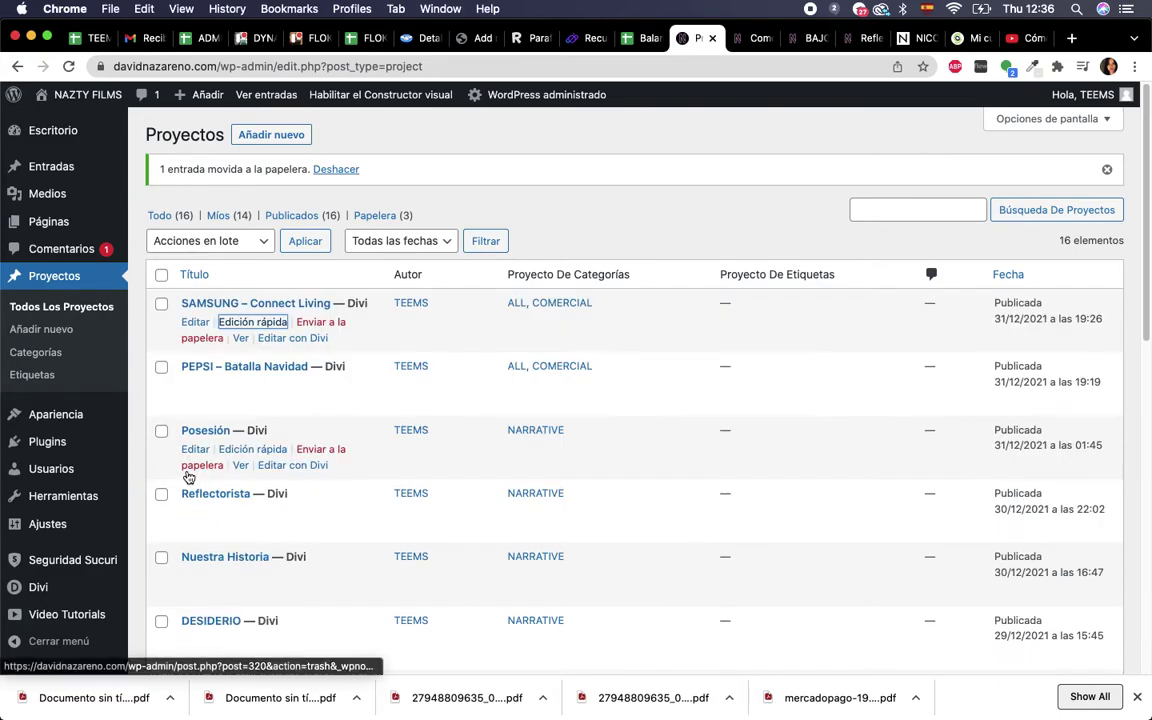
Open the SAMSUNG – Connect Living project page in a new tab and examine the structure of its web address
{"action": "left_click", "coordinate": [242, 343], "text": "super"}
{"action": "left_click", "coordinate": [790, 38]}
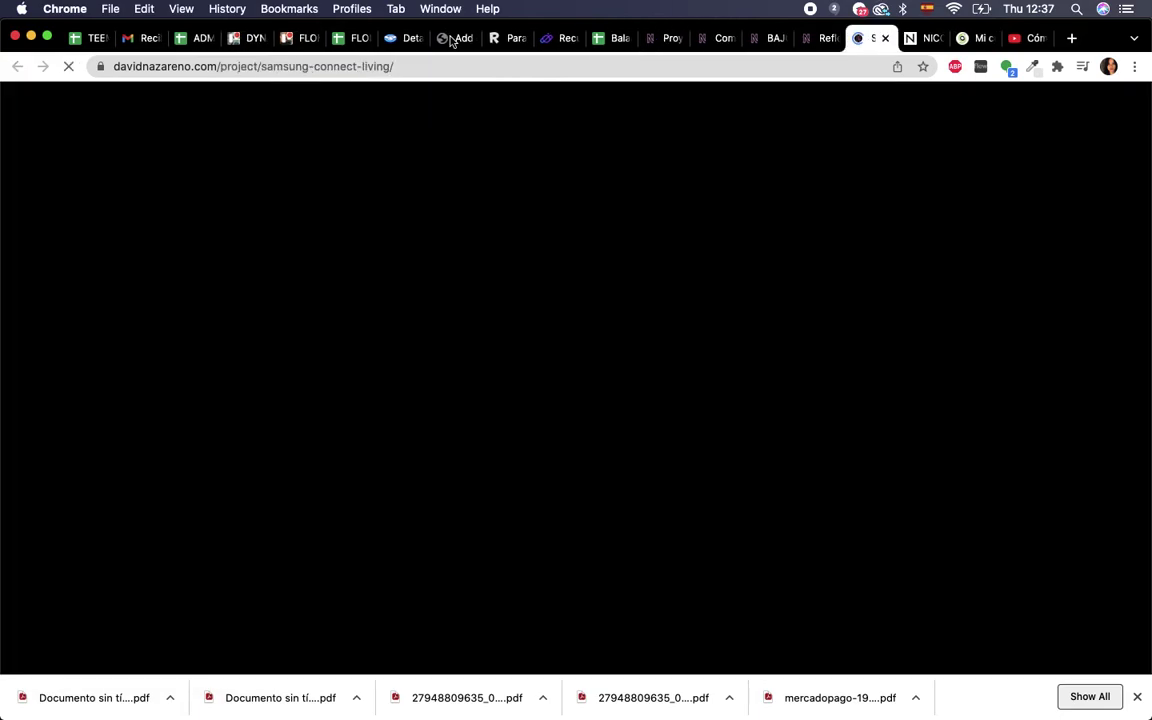
{"action": "left_click", "coordinate": [422, 64]}
{"action": "left_click", "coordinate": [431, 66]}
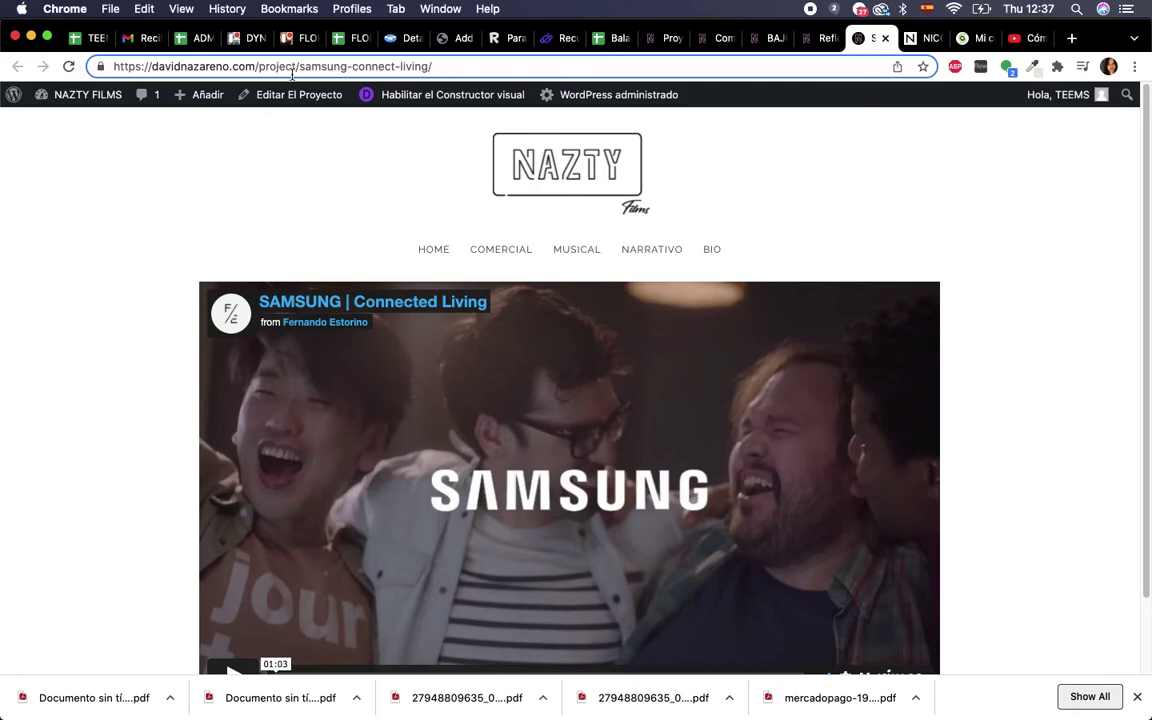
{"action": "left_click_drag", "start_coordinate": [299, 66], "coordinate": [162, 62]}
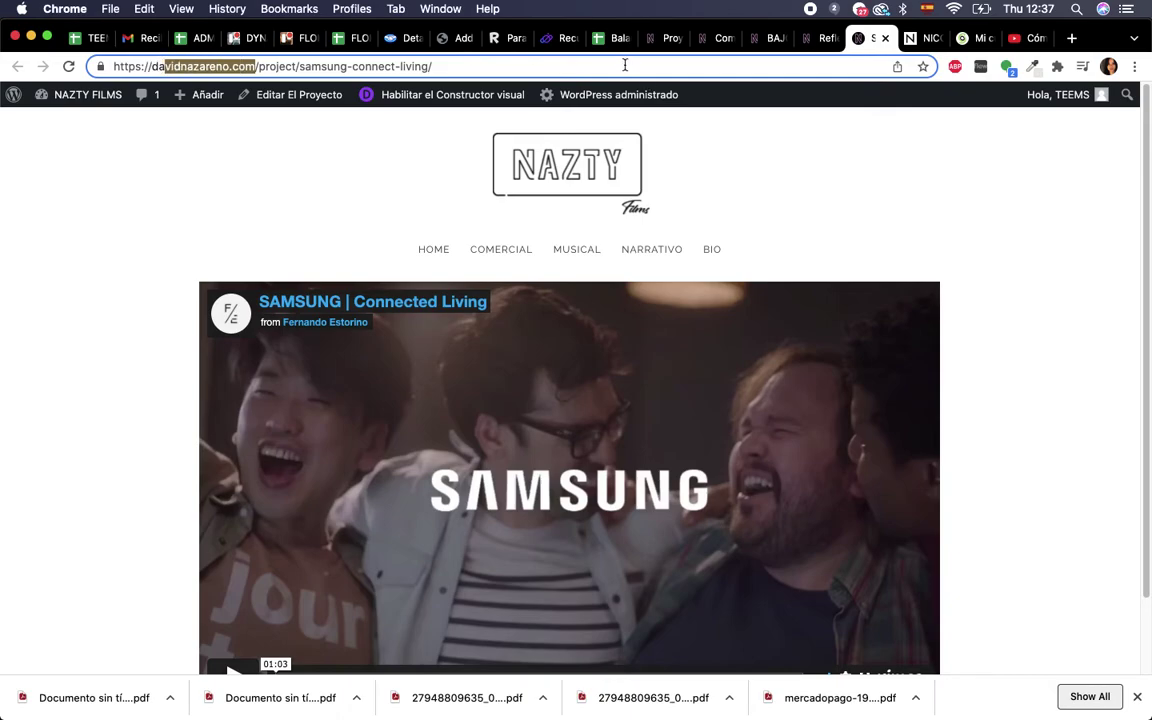
{"action": "left_click", "coordinate": [580, 67]}
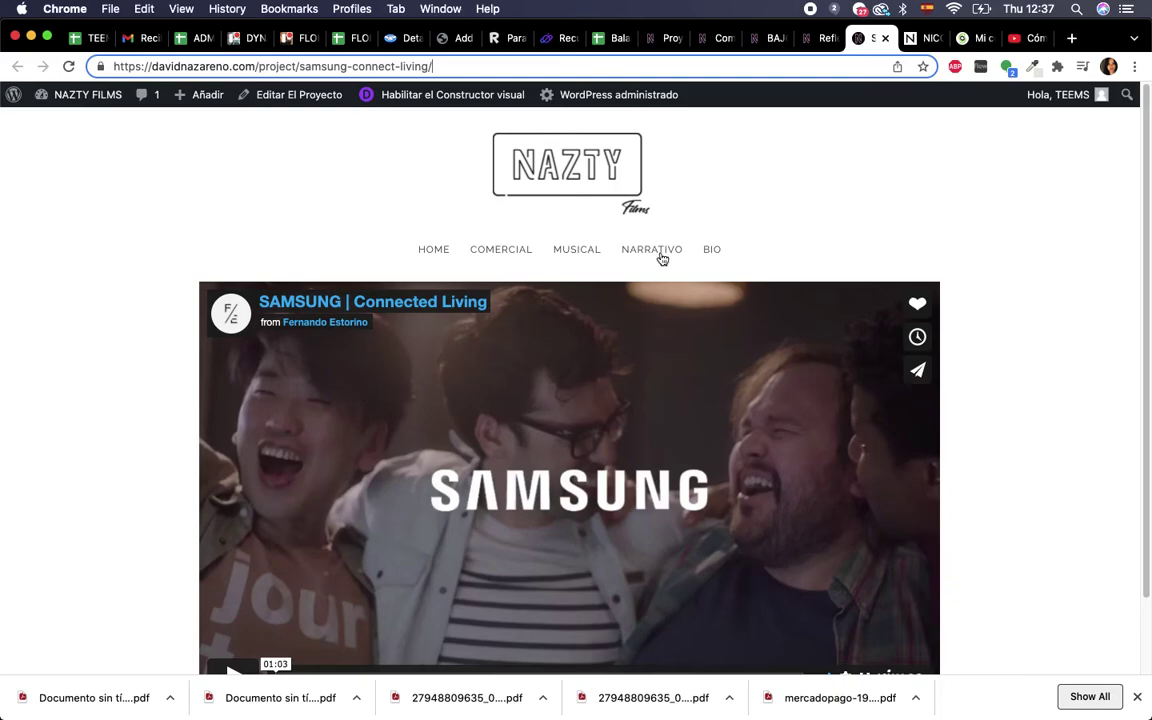
Look over the SAMSUNG project page, the Bio page and the home page of the live site
{"action": "scroll", "coordinate": [458, 640], "scroll_direction": "down", "scroll_amount": 2}
{"action": "scroll", "coordinate": [511, 501], "scroll_direction": "up", "scroll_amount": 2}
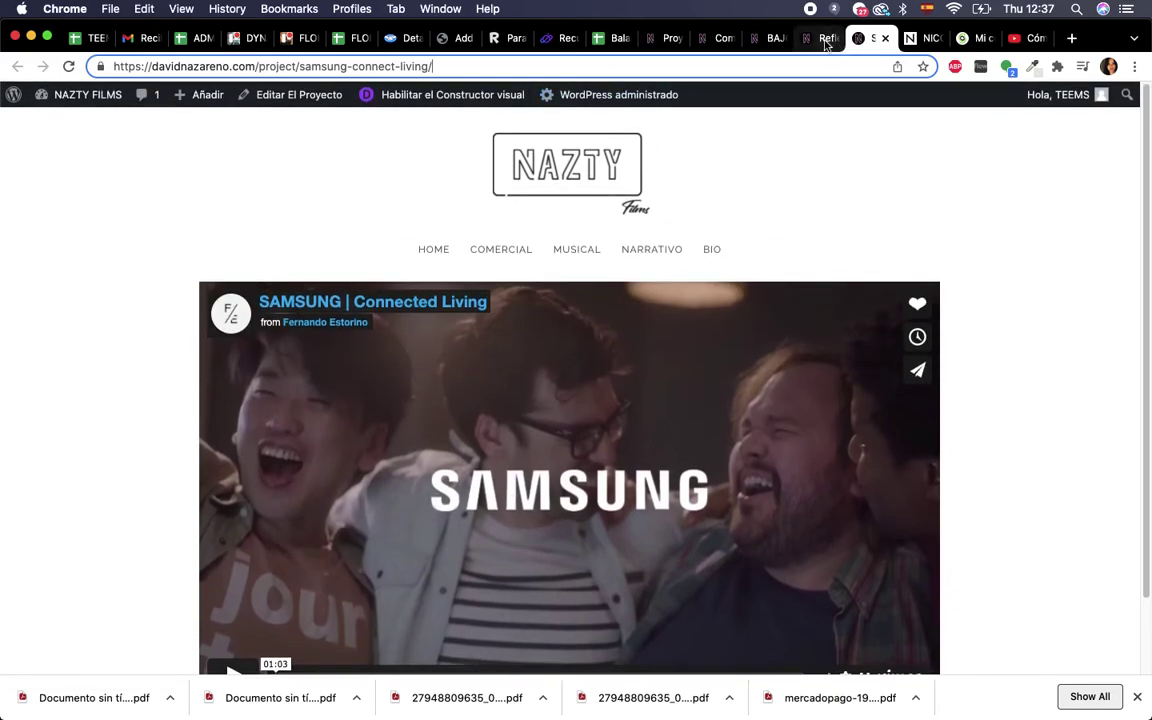
{"action": "left_click", "coordinate": [709, 255]}
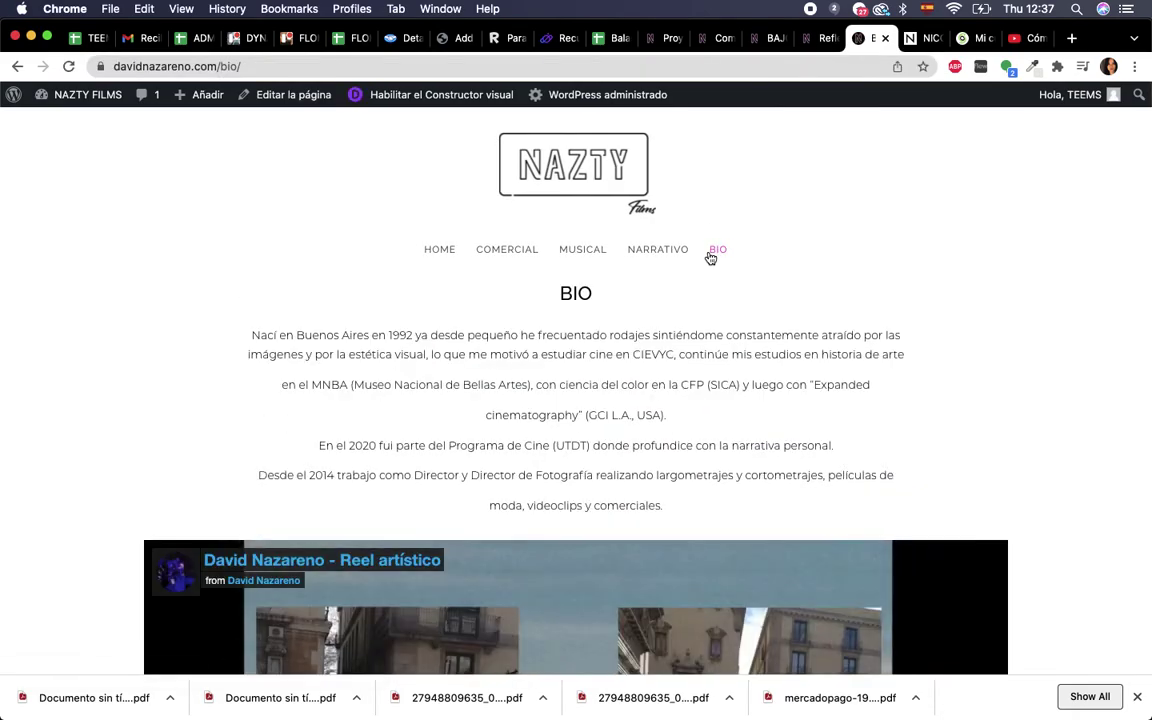
{"action": "left_click", "coordinate": [436, 256]}
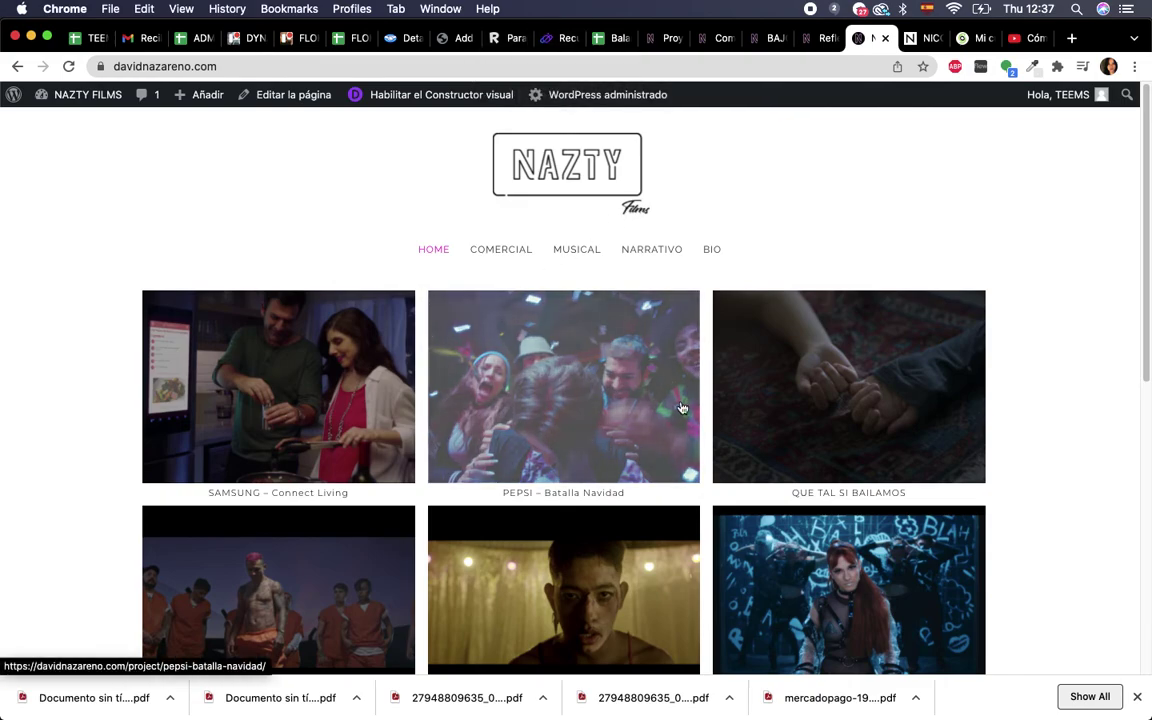
Return to the project list in the admin area and display the managed WordPress options
{"action": "left_click", "coordinate": [650, 40]}
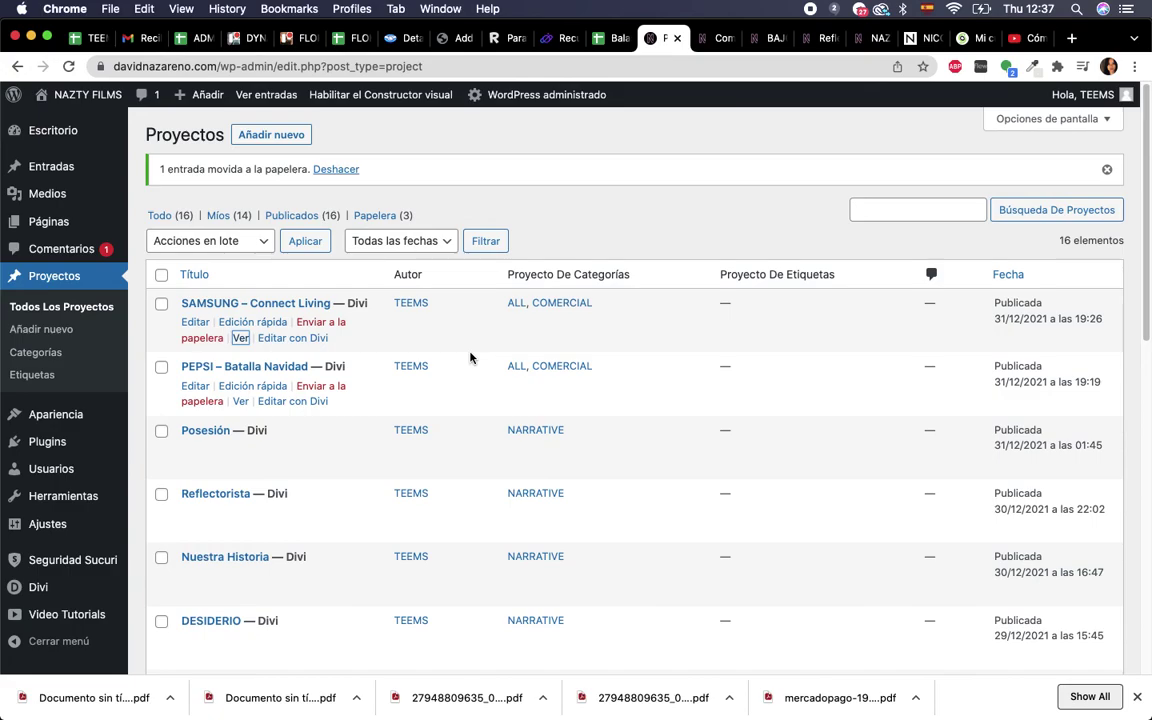
{"action": "mouse_move", "coordinate": [516, 94]}
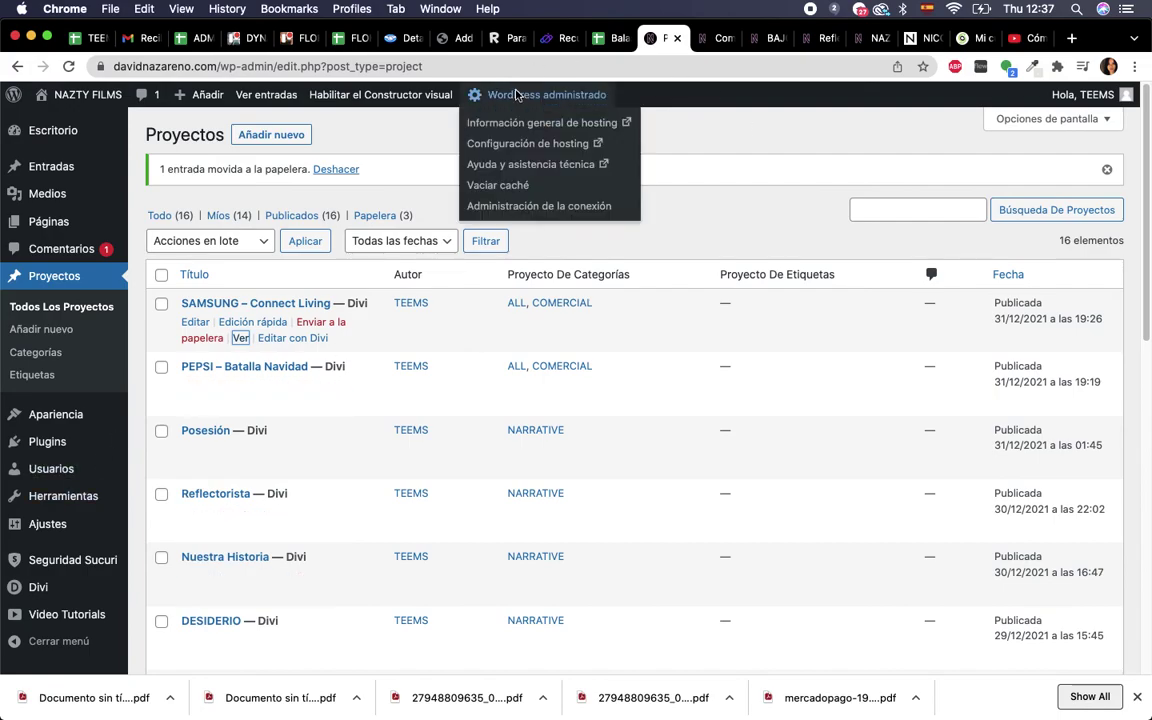